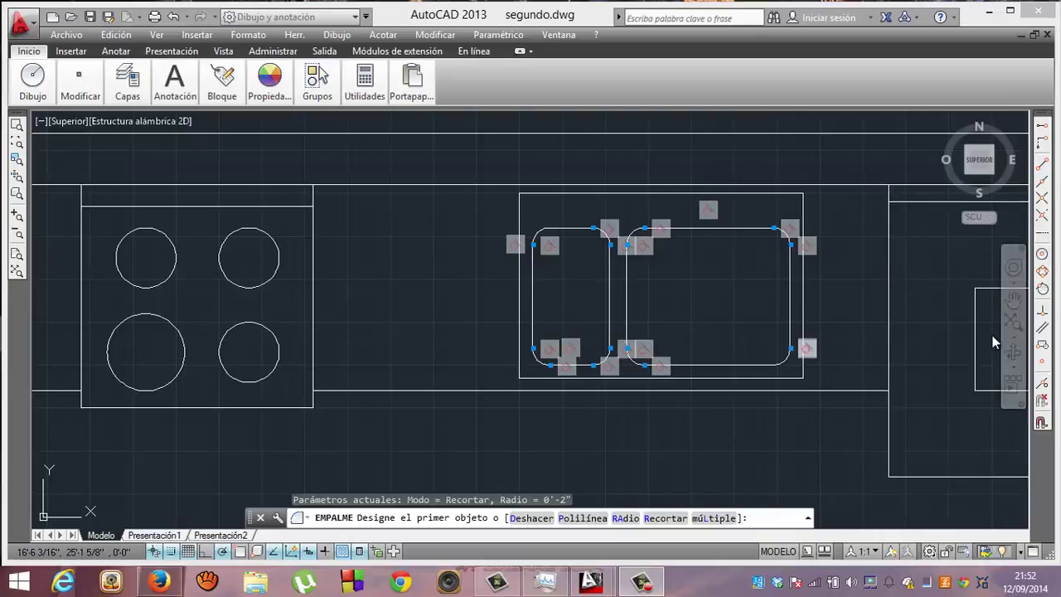
- Cancel the fillet, pan and zoom out 0.5x to centre the bathroom, then maximize the window
{"action": "left_click", "coordinate": [348, 336]}
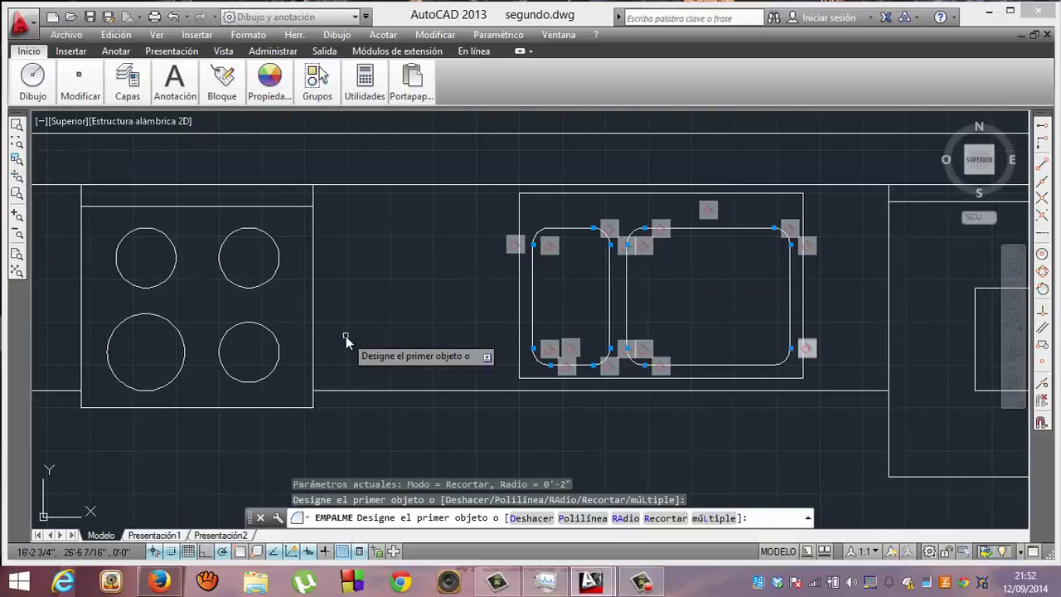
{"action": "left_click", "coordinate": [1012, 298]}
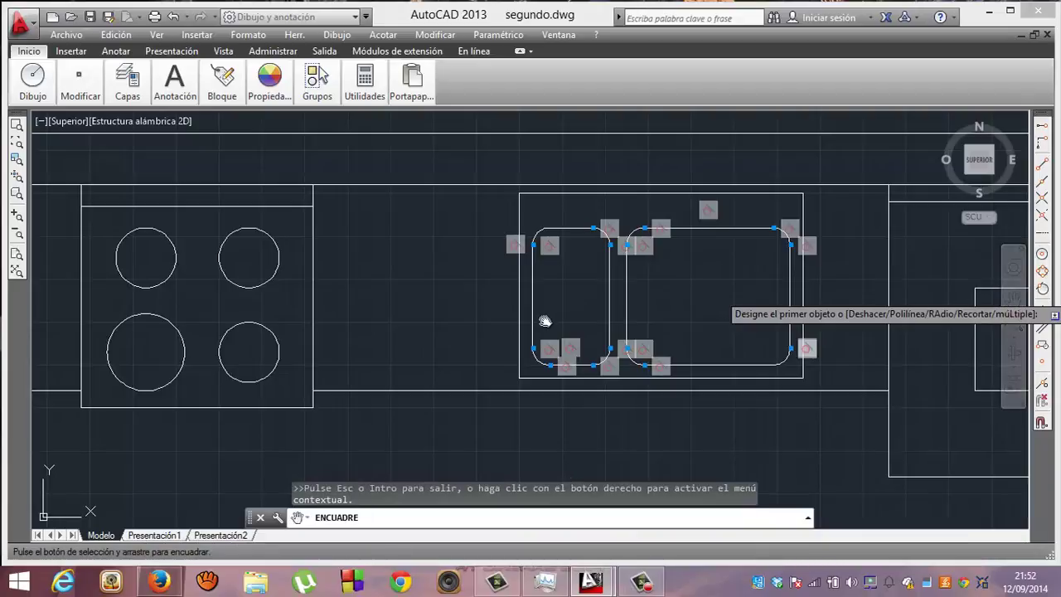
{"action": "left_click_drag", "start_coordinate": [473, 326], "coordinate": [460, 205]}
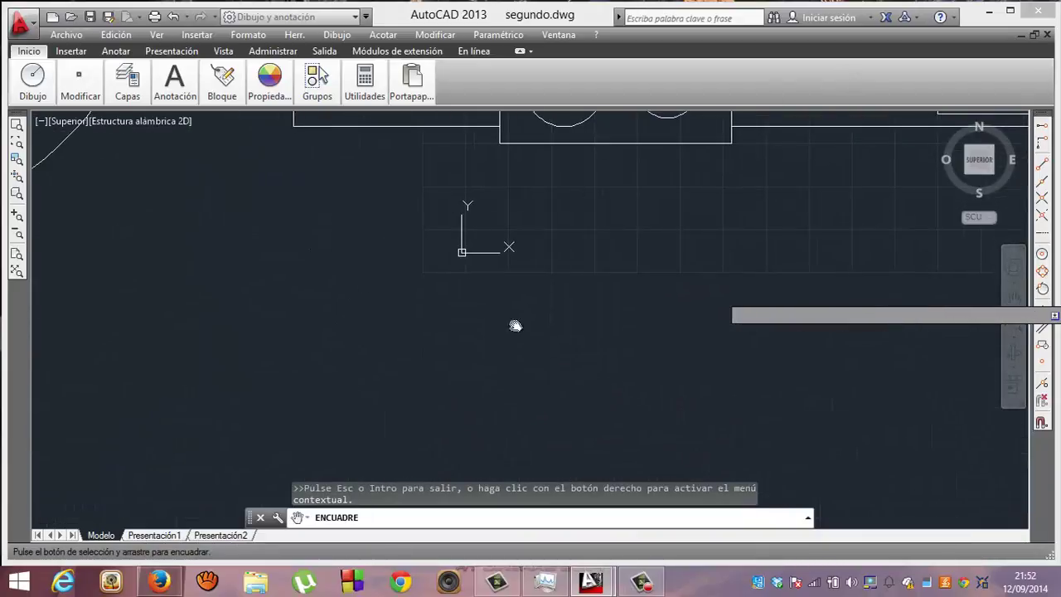
{"action": "left_click_drag", "start_coordinate": [514, 324], "coordinate": [800, 434]}
{"action": "mouse_move", "coordinate": [322, 354]}
{"action": "left_mouse_down"}
{"action": "mouse_move", "coordinate": [762, 386]}
{"action": "mouse_move", "coordinate": [900, 170]}
{"action": "mouse_move", "coordinate": [891, 147]}
{"action": "mouse_move", "coordinate": [904, 112]}
{"action": "left_mouse_up"}
{"action": "left_click", "coordinate": [17, 234]}
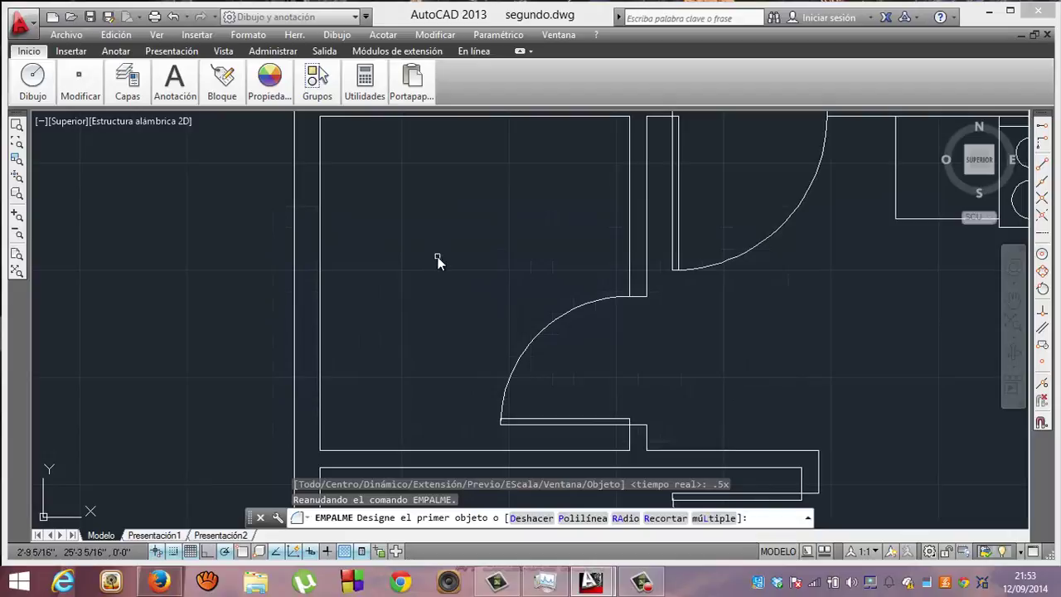
{"action": "left_click", "coordinate": [1012, 299]}
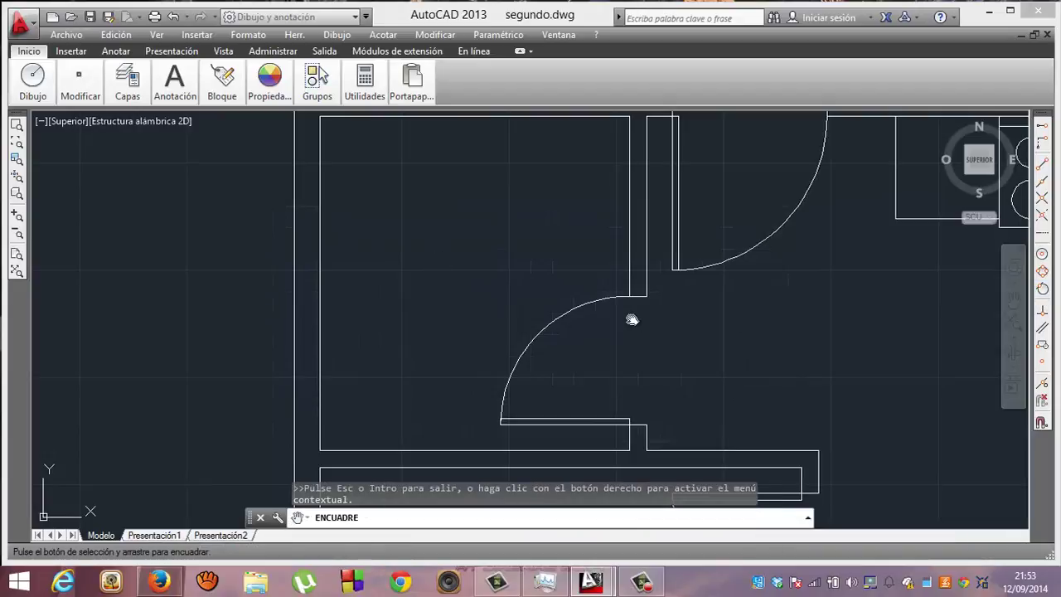
{"action": "left_click_drag", "start_coordinate": [632, 315], "coordinate": [579, 310]}
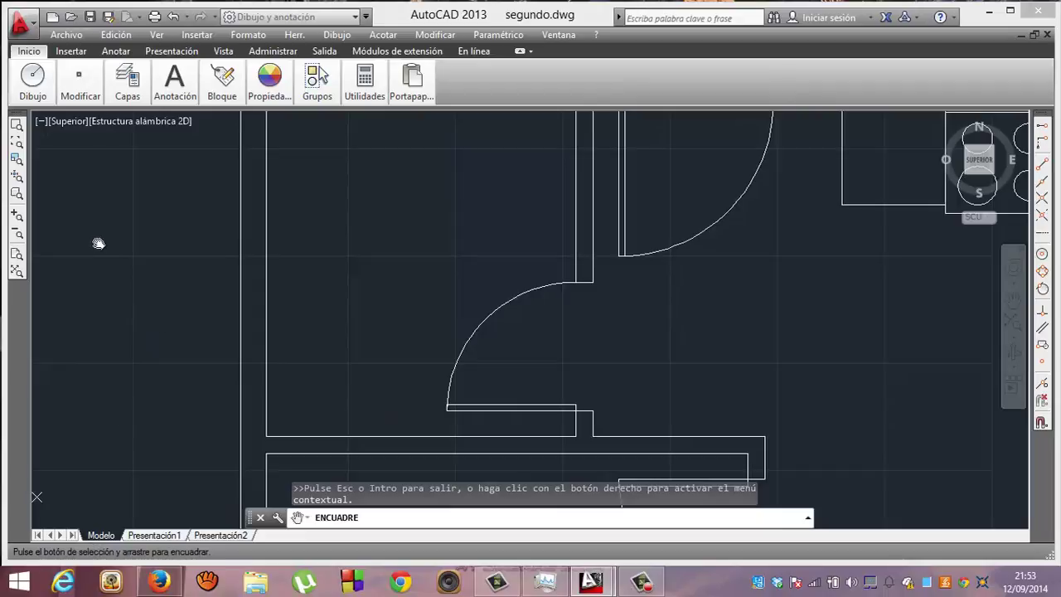
{"action": "left_click", "coordinate": [1010, 10]}
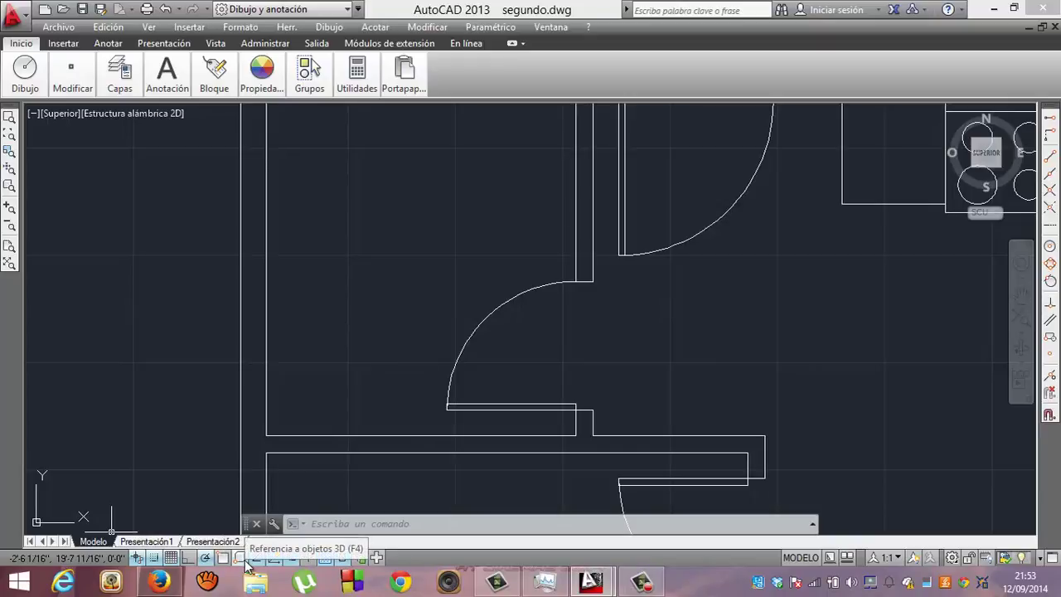
- Open Drafting Settings through the Object Snap button's Parámetros... entry to show the snap modes
{"action": "right_click", "coordinate": [224, 561]}
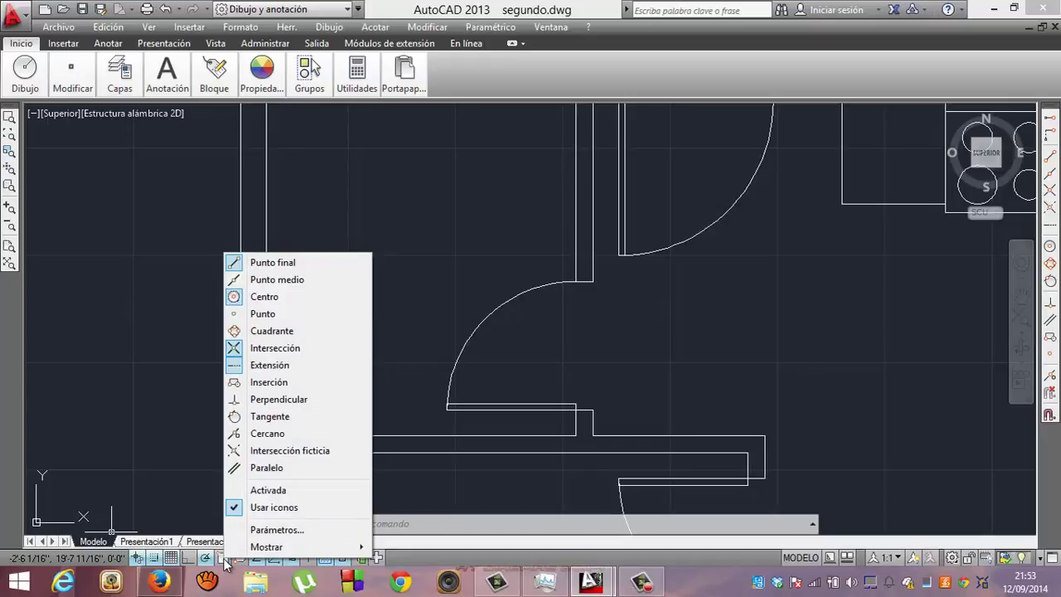
{"action": "left_click", "coordinate": [270, 529]}
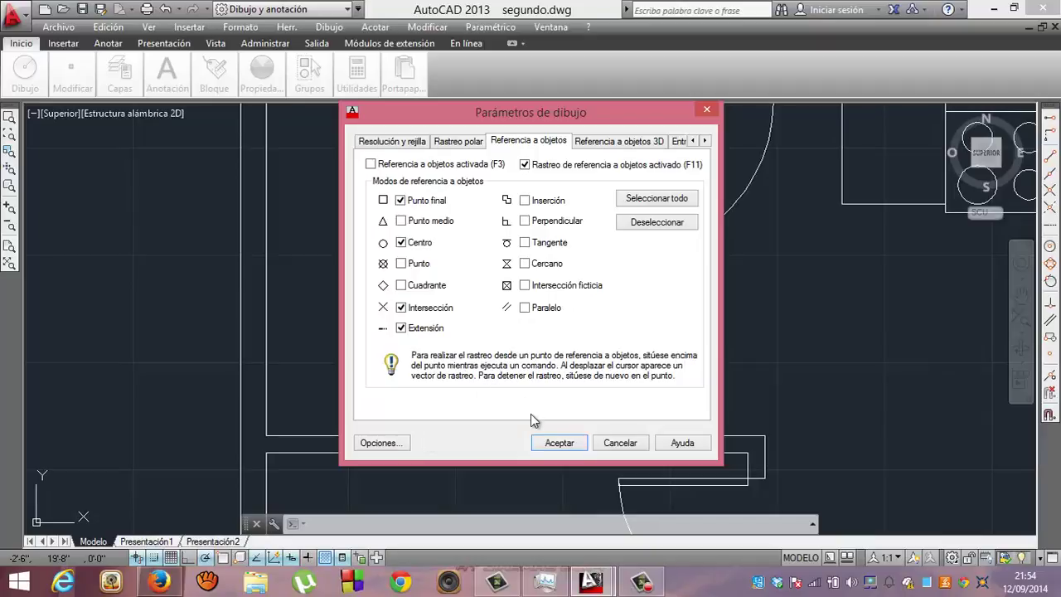
- Open the Options dialog on its Dibujo tab from Drafting Settings
{"action": "left_click", "coordinate": [381, 446]}
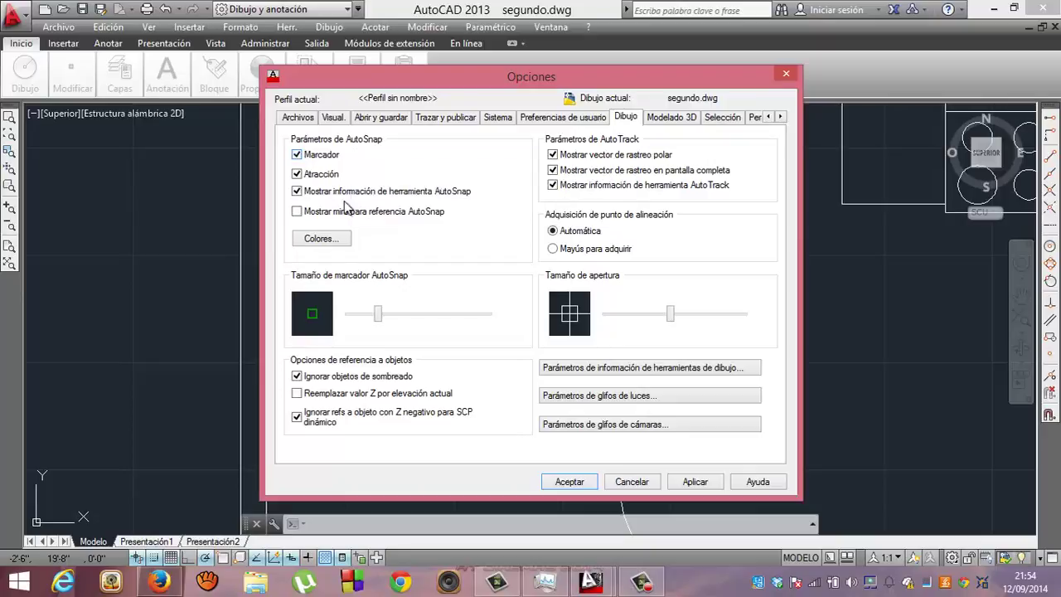
- Change the 2D AutoSnap marker colour from 1,152,1 to Verde and apply it
{"action": "left_click", "coordinate": [324, 242]}
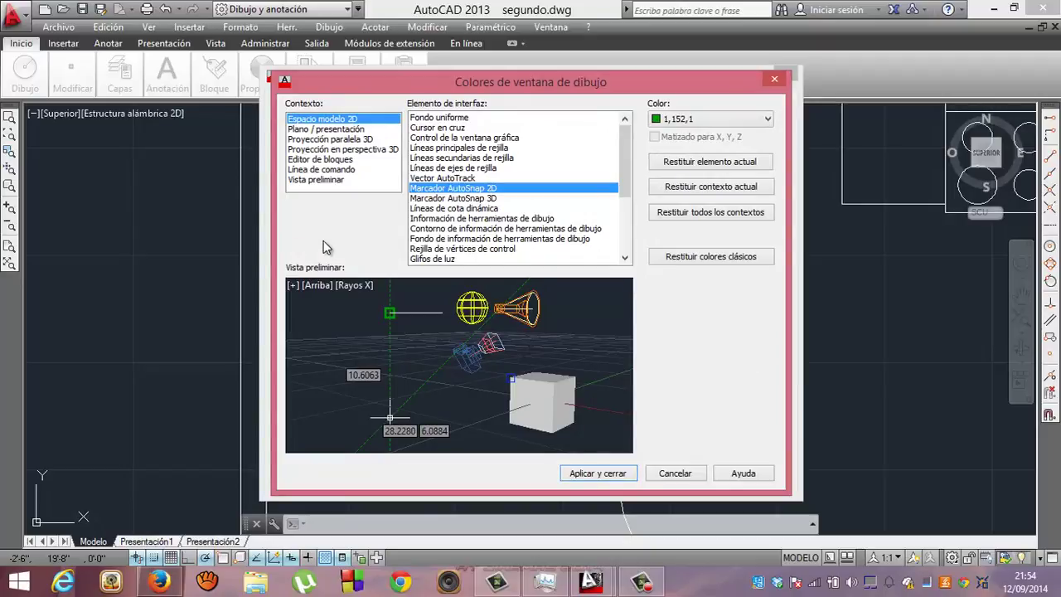
{"action": "left_click", "coordinate": [767, 120]}
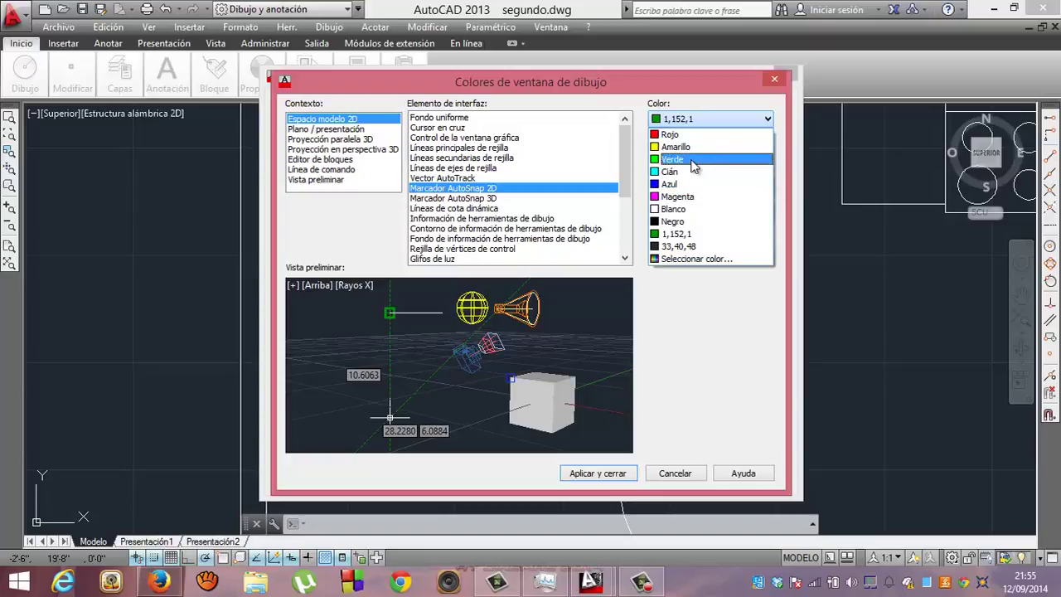
{"action": "left_click", "coordinate": [693, 159]}
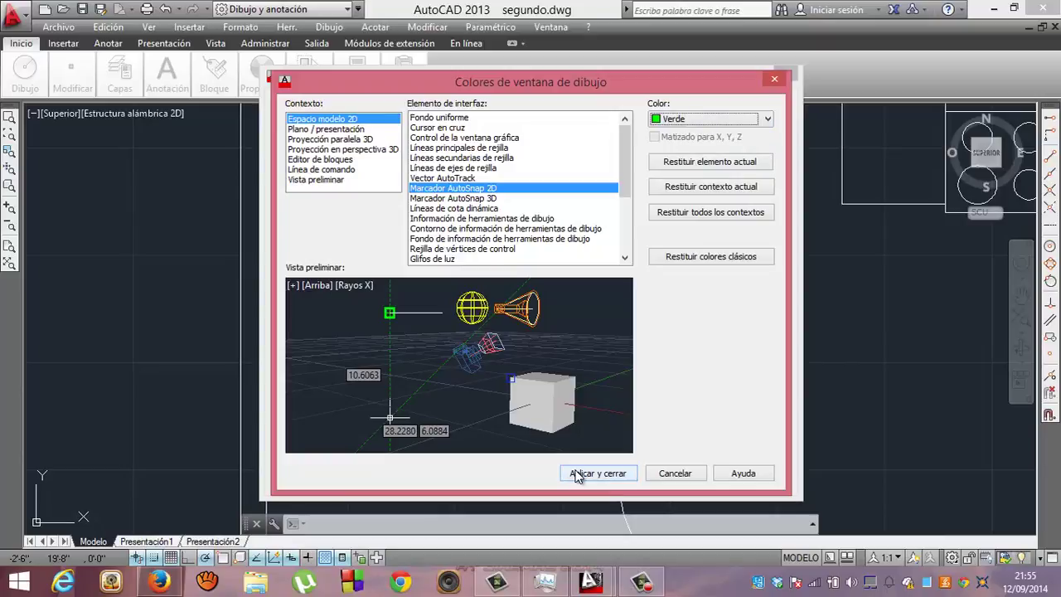
{"action": "left_click", "coordinate": [578, 475]}
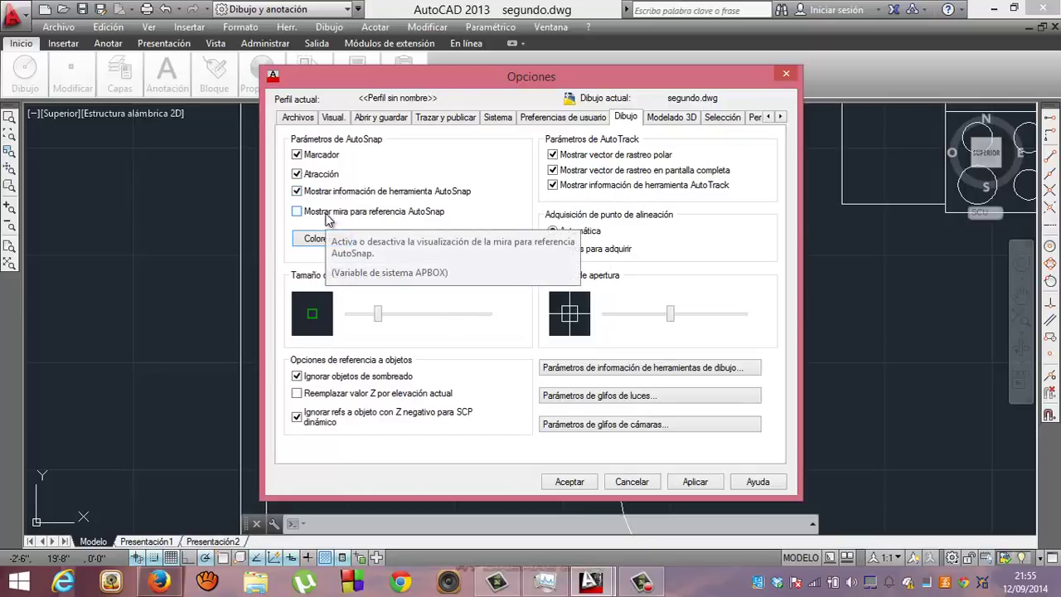
- Close Options, then enable object snap with only Endpoint and Midpoint active (Centro, Intersección, Extensión off)
{"action": "left_click", "coordinate": [572, 483]}
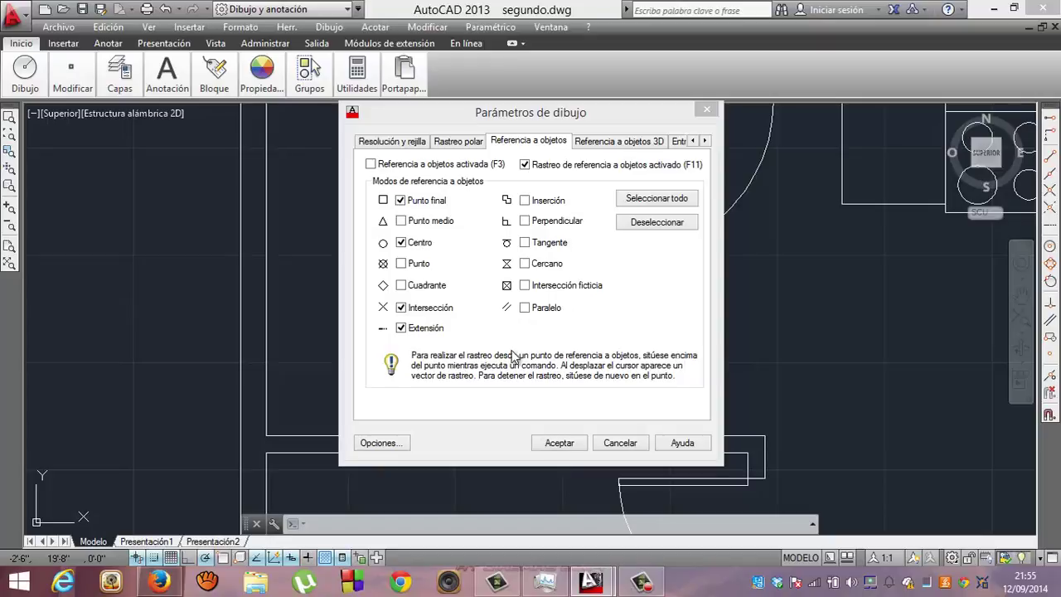
{"action": "left_click", "coordinate": [401, 221]}
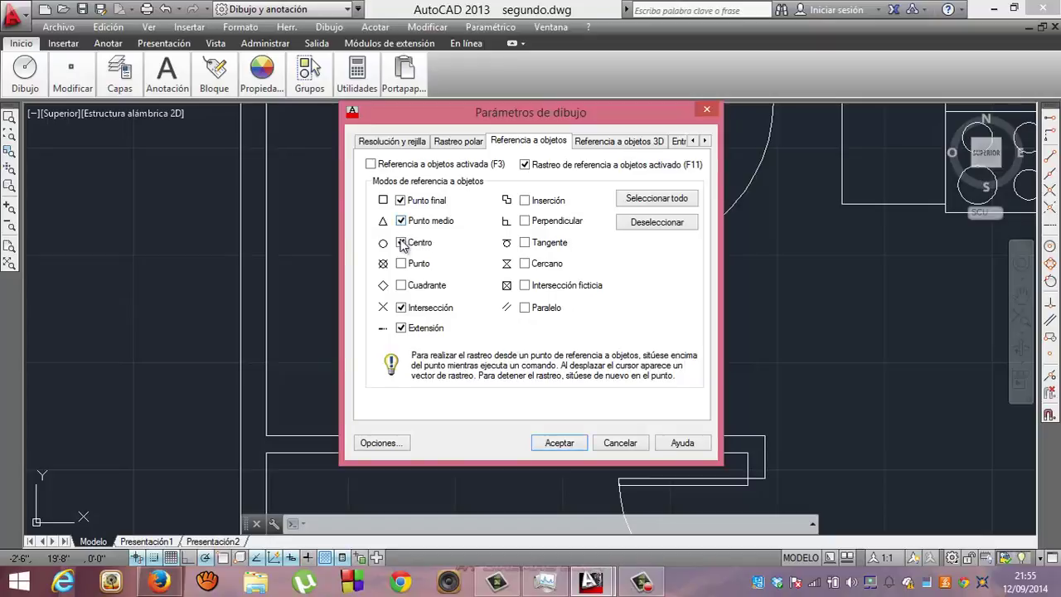
{"action": "left_click", "coordinate": [401, 242]}
{"action": "left_click", "coordinate": [401, 308]}
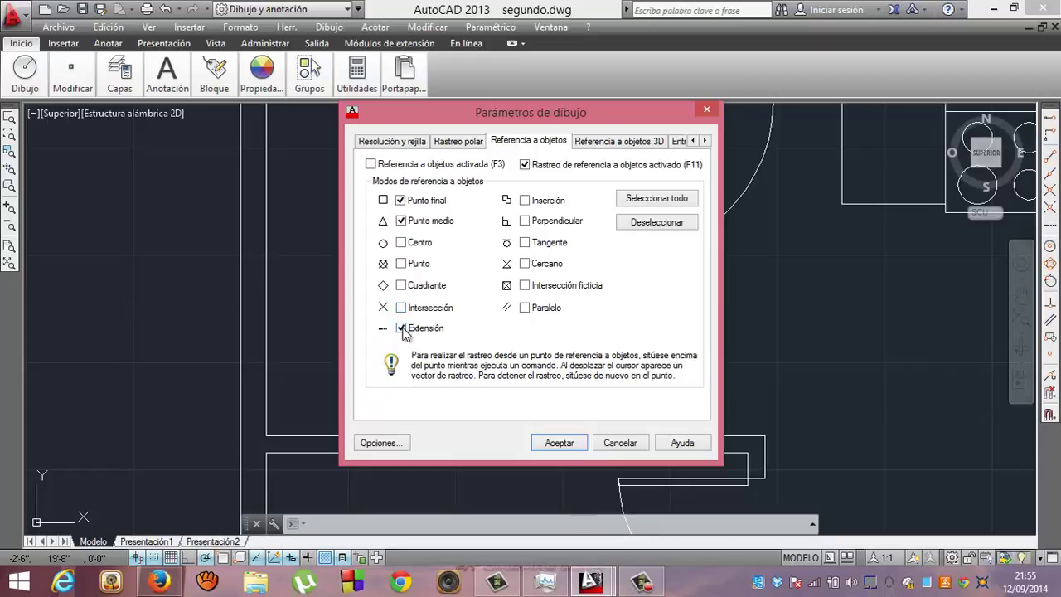
{"action": "left_click", "coordinate": [401, 328]}
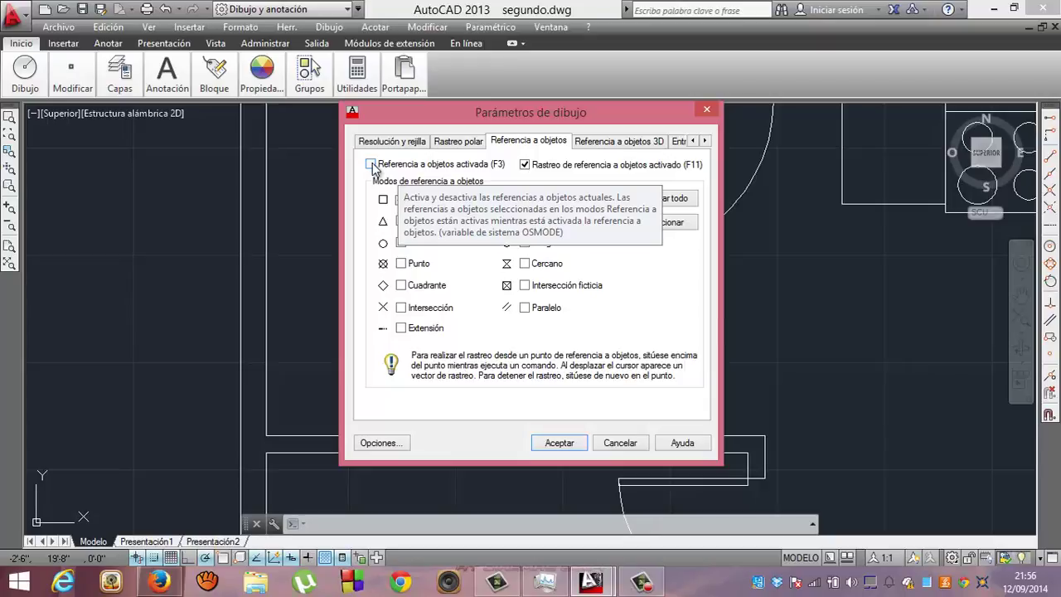
{"action": "left_click", "coordinate": [370, 164]}
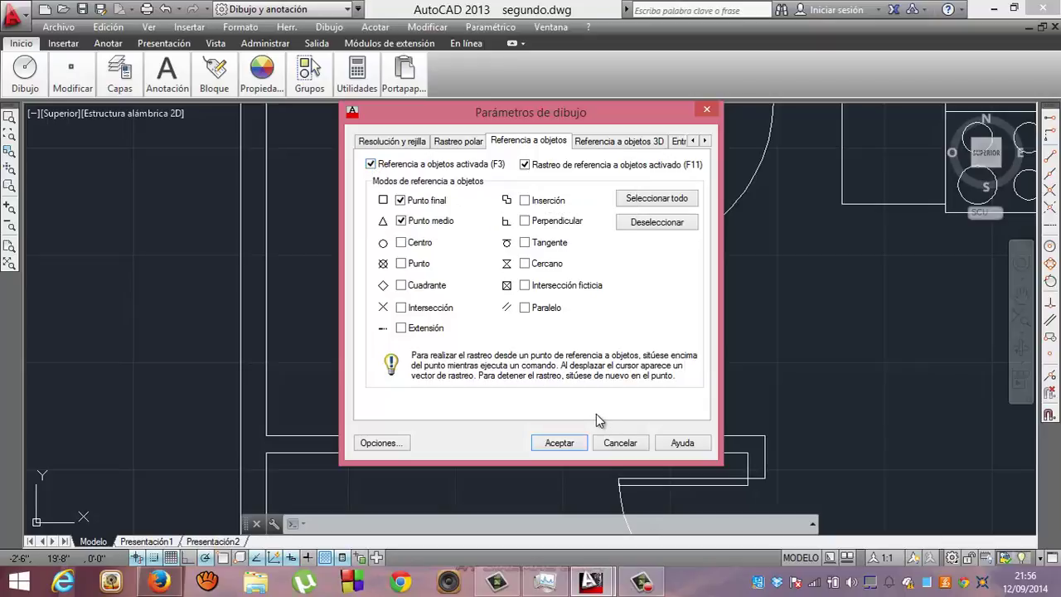
{"action": "left_click", "coordinate": [575, 443]}
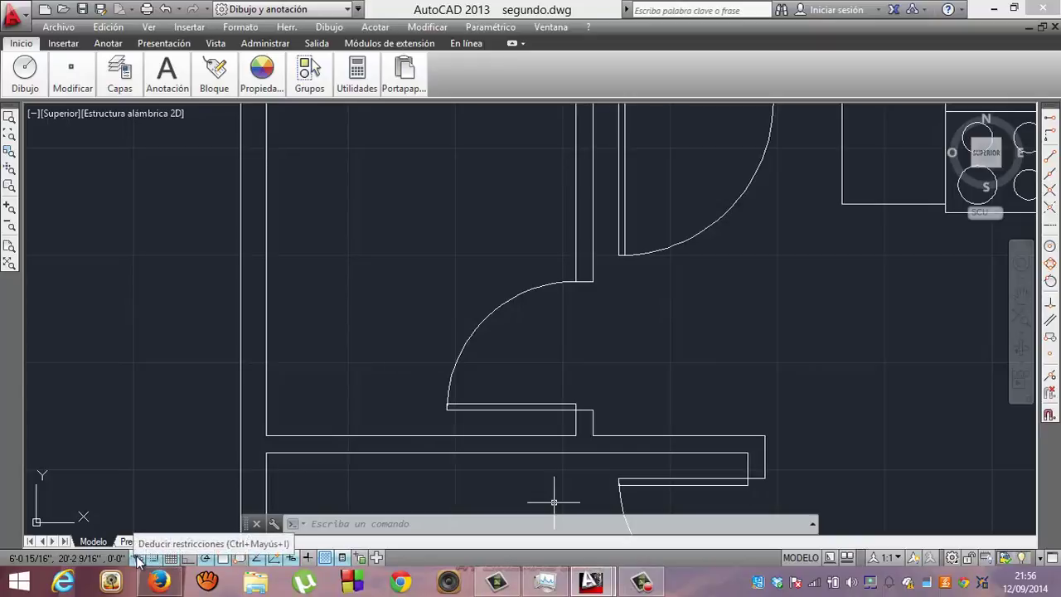
{"action": "left_click", "coordinate": [206, 560]}
{"action": "left_click", "coordinate": [206, 560]}
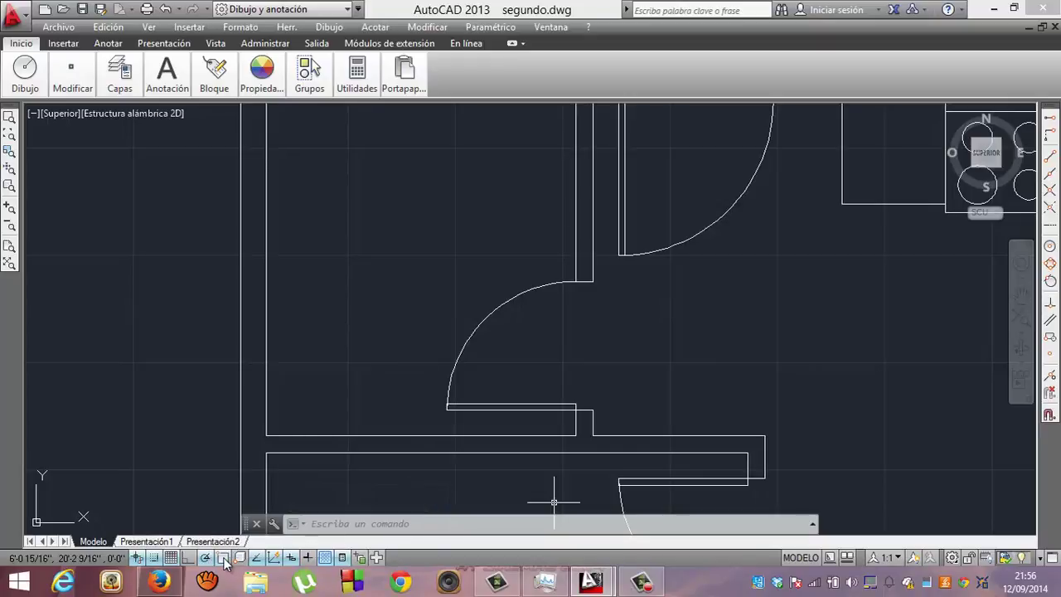
{"action": "left_click", "coordinate": [224, 559]}
{"action": "left_click", "coordinate": [224, 560]}
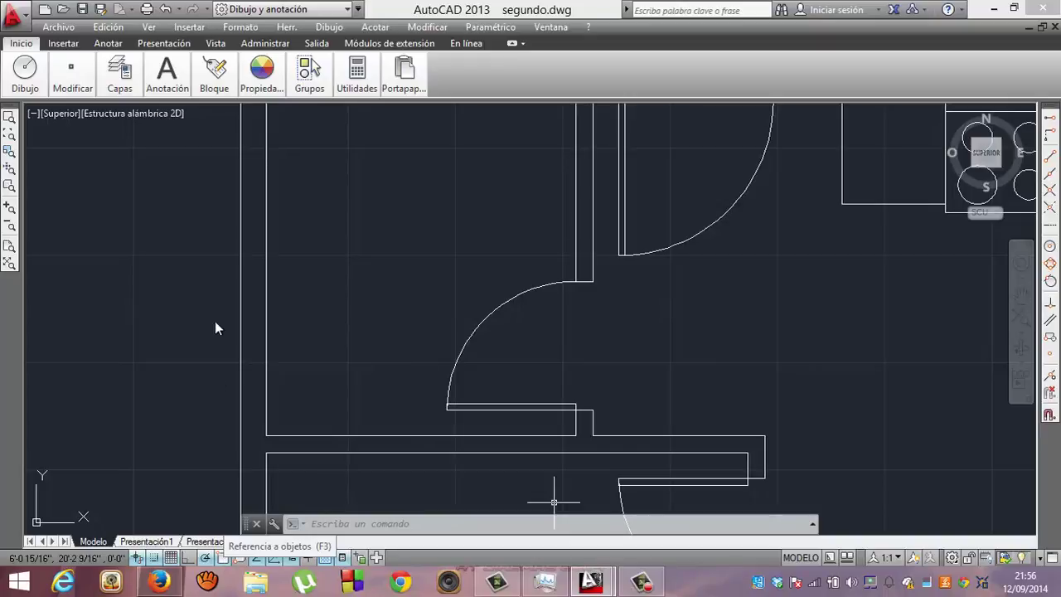
{"action": "left_click", "coordinate": [1021, 295]}
{"action": "left_click_drag", "start_coordinate": [668, 230], "coordinate": [662, 247]}
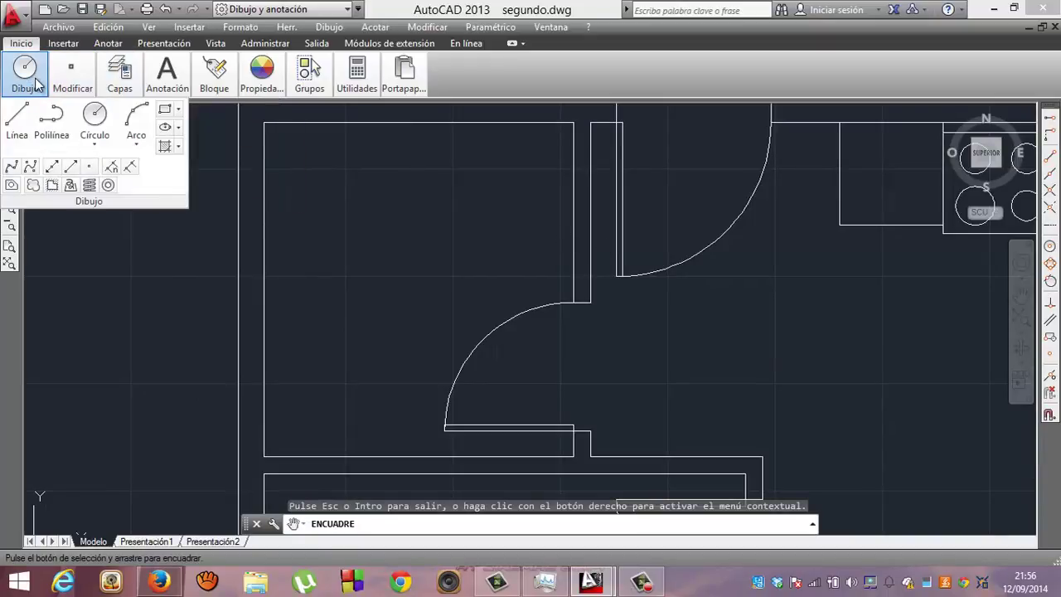
{"action": "mouse_move", "coordinate": [25, 74]}
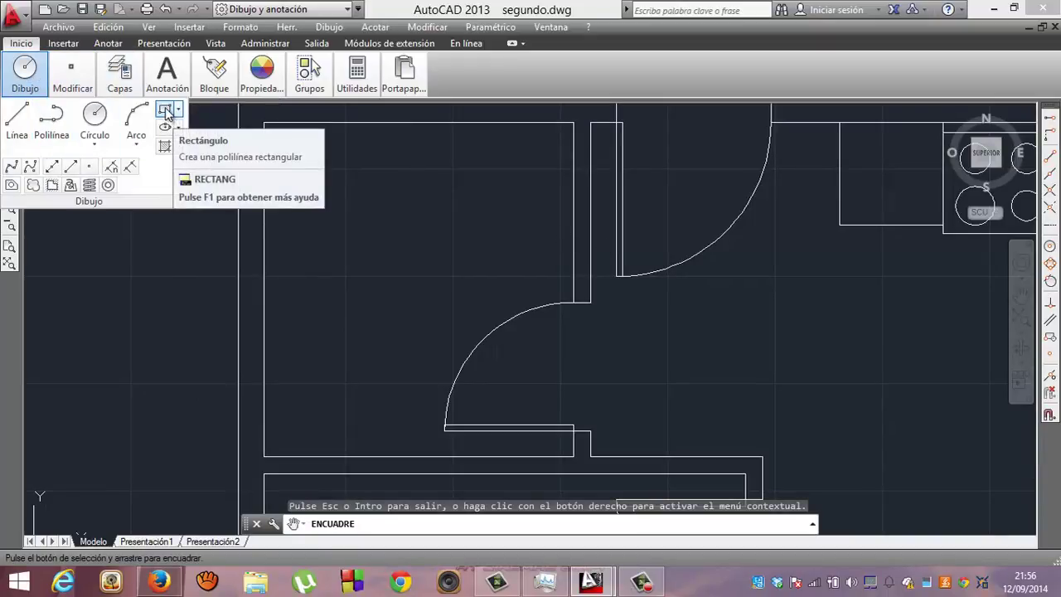
{"action": "left_click", "coordinate": [166, 112]}
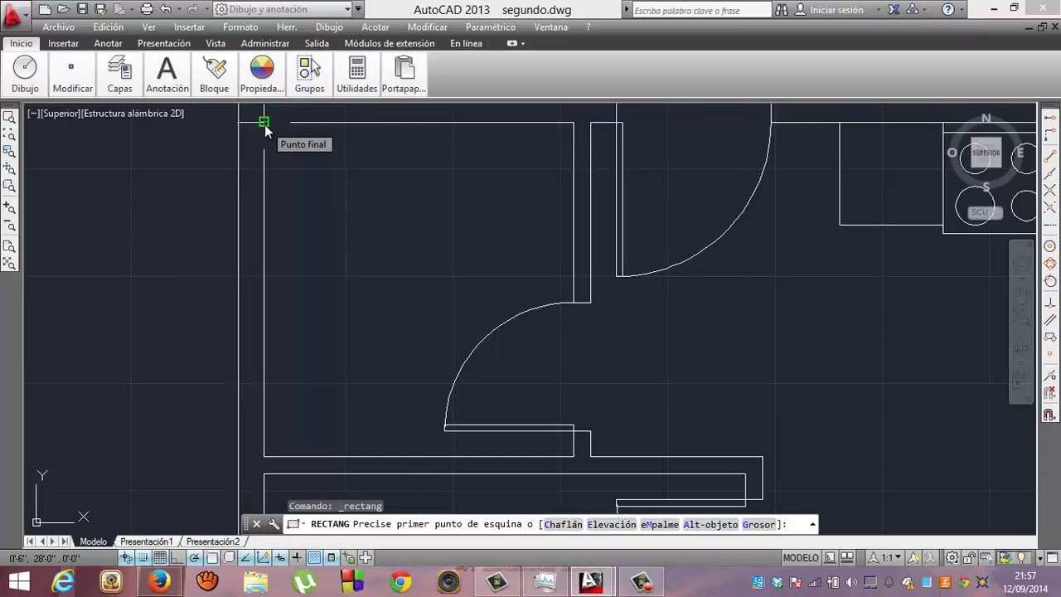
{"action": "left_click", "coordinate": [265, 126]}
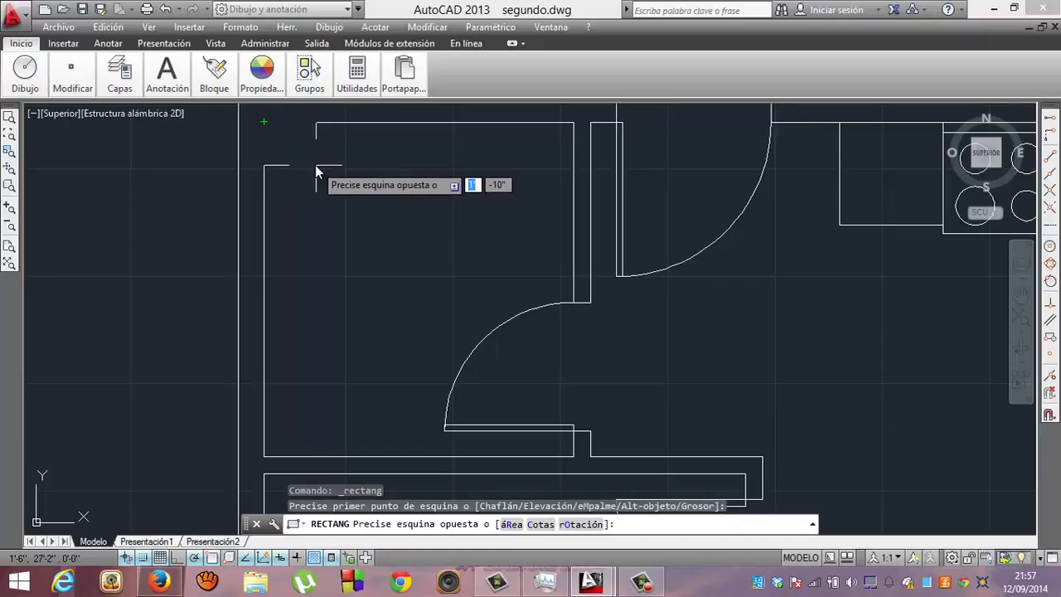
{"action": "type", "text": "@"}
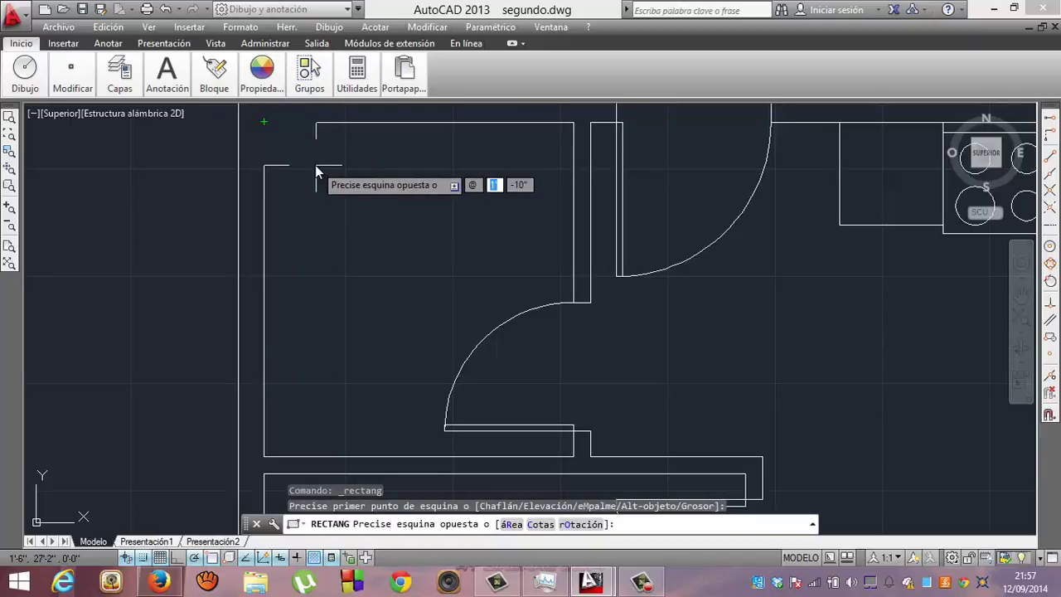
{"action": "type", "text": "40"}
{"action": "key", "text": "Tab"}
{"action": "type", "text": "-40"}
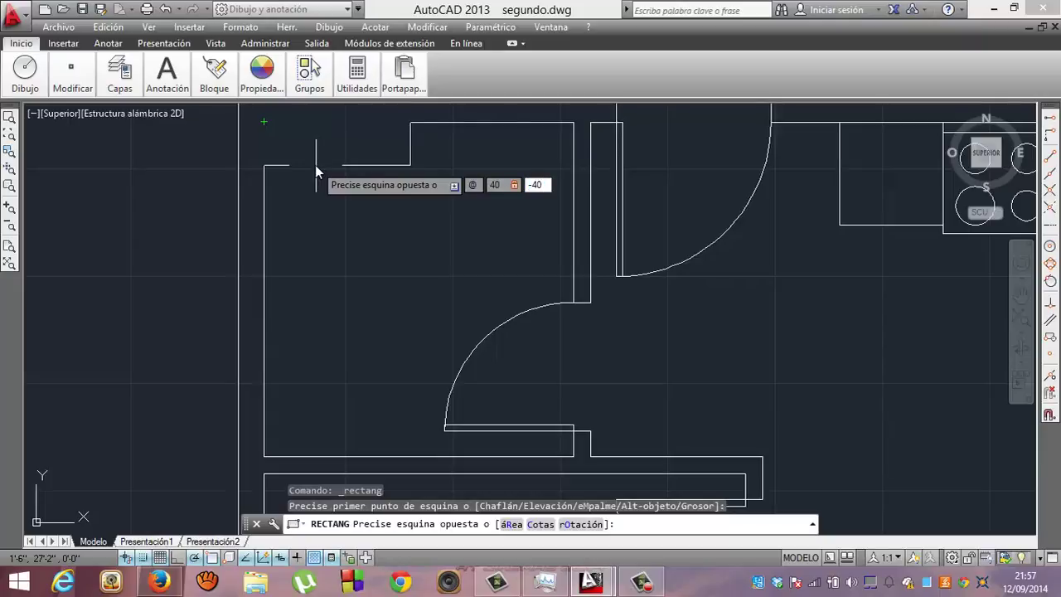
{"action": "key", "text": "Return"}
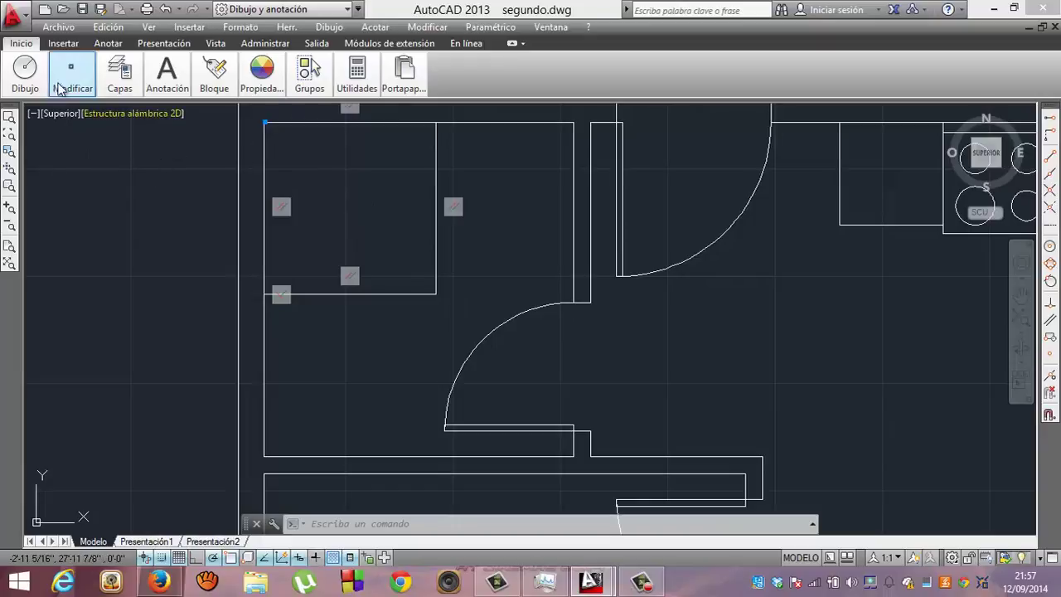
- Draw a line from the square's bottom-edge midpoint to its right-edge midpoint
{"action": "left_click", "coordinate": [26, 79]}
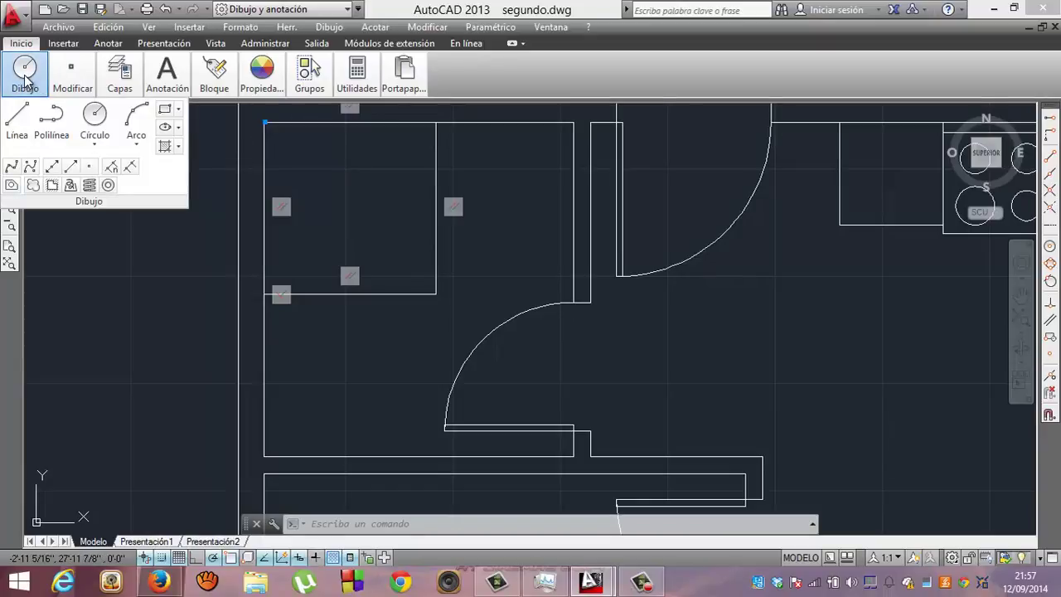
{"action": "left_click", "coordinate": [24, 126]}
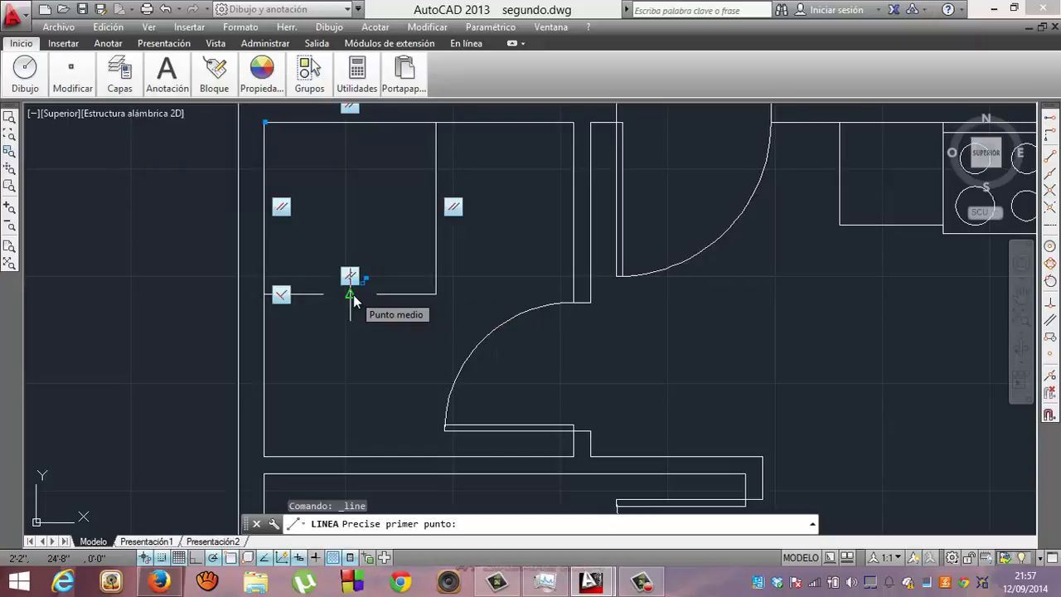
{"action": "left_click", "coordinate": [353, 294]}
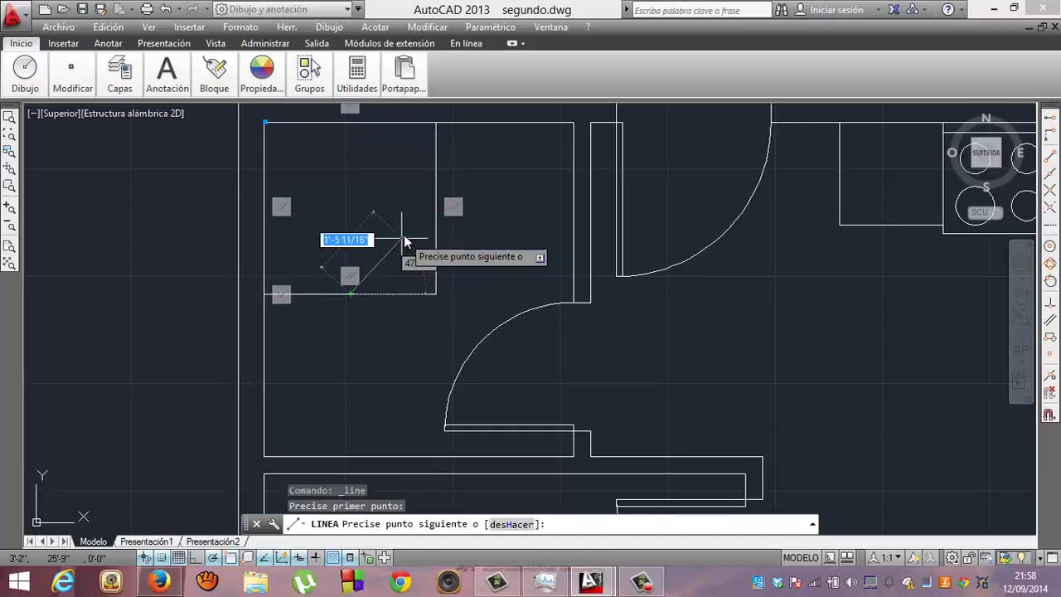
{"action": "left_click", "coordinate": [436, 206]}
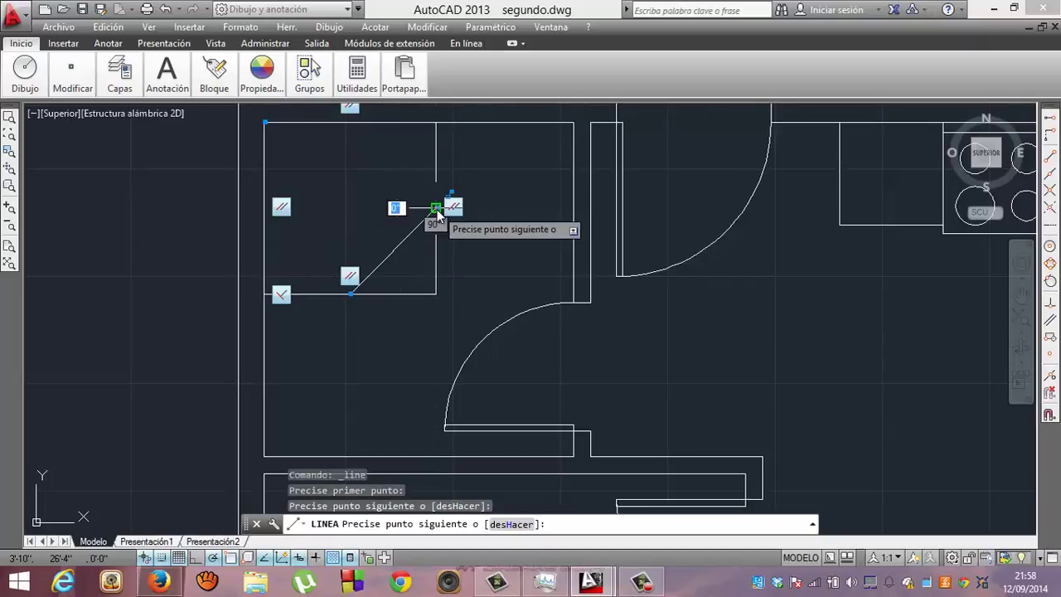
{"action": "key", "text": "Return"}
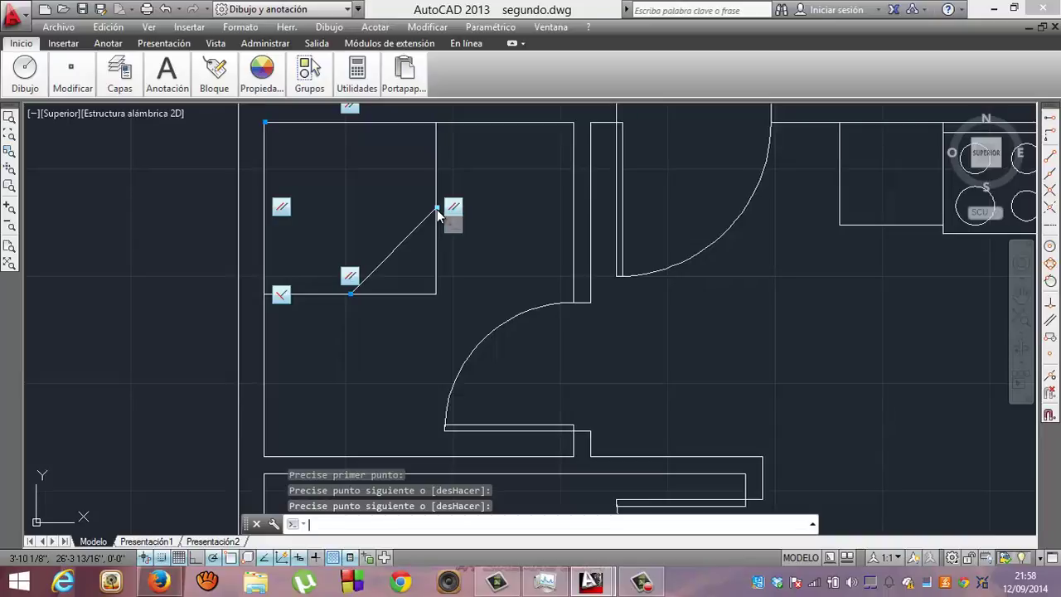
{"action": "mouse_move", "coordinate": [73, 75]}
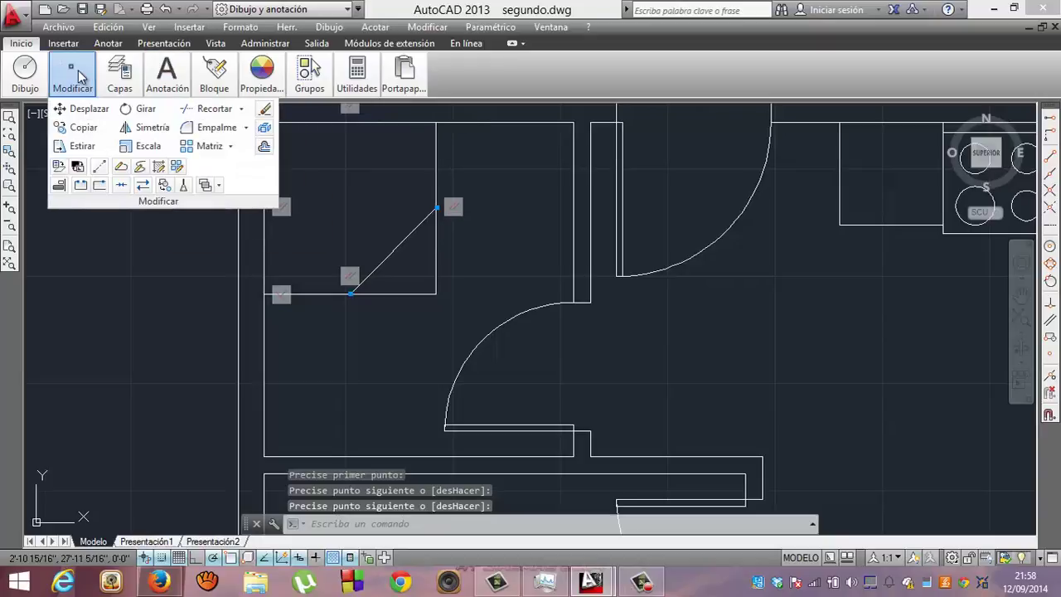
{"action": "left_click", "coordinate": [206, 113]}
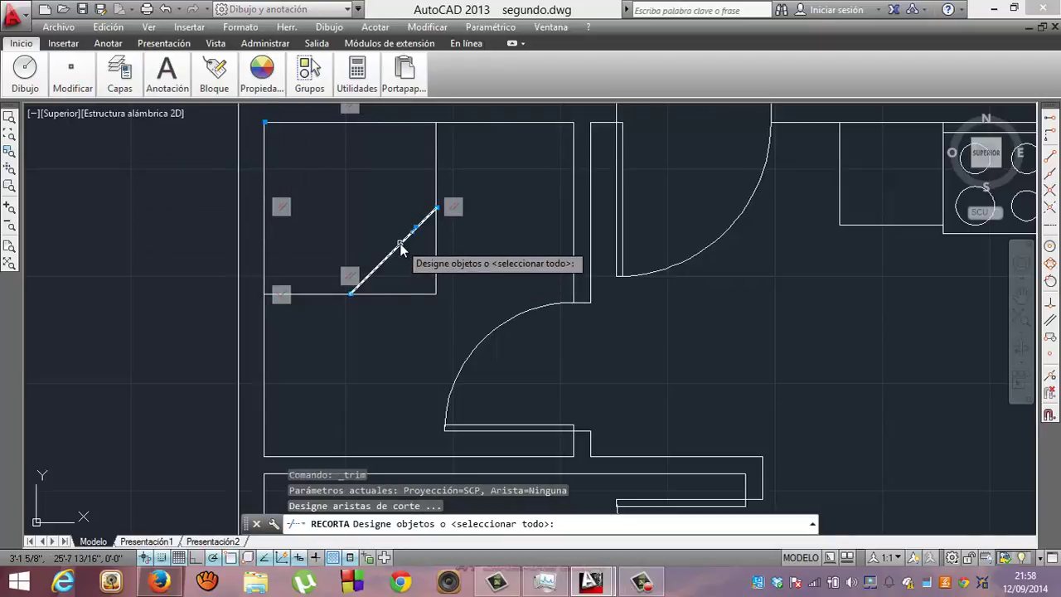
{"action": "left_click", "coordinate": [331, 294]}
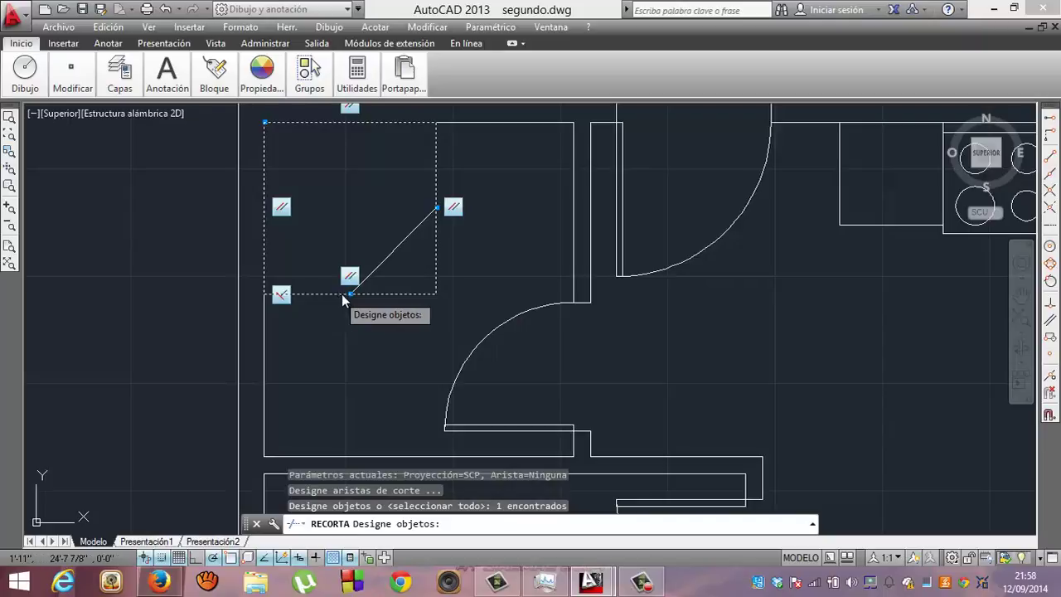
{"action": "key", "text": "Return"}
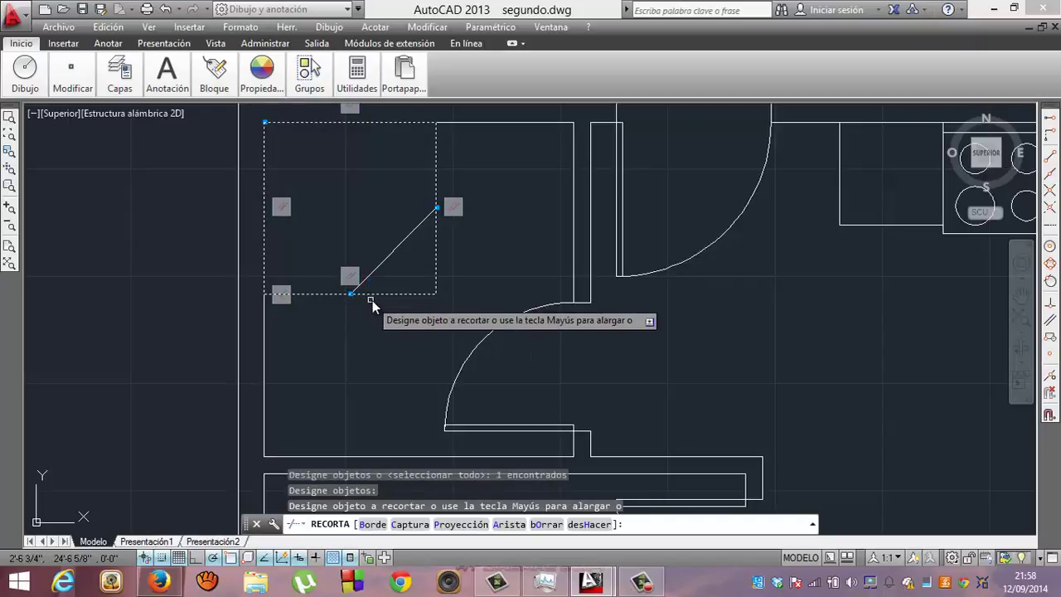
{"action": "left_click", "coordinate": [382, 293]}
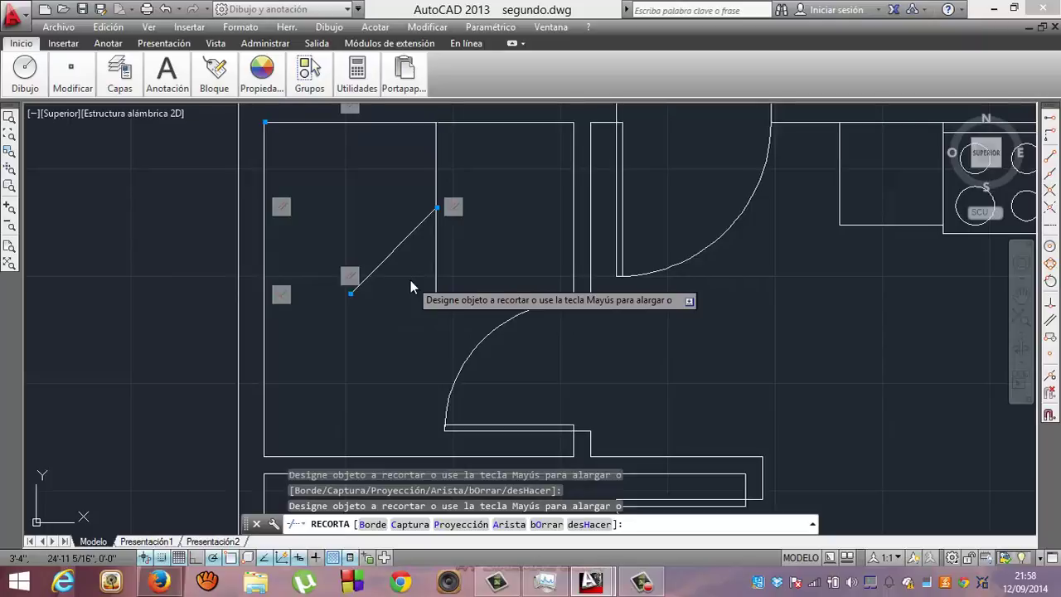
{"action": "key", "text": "ctrl+z"}
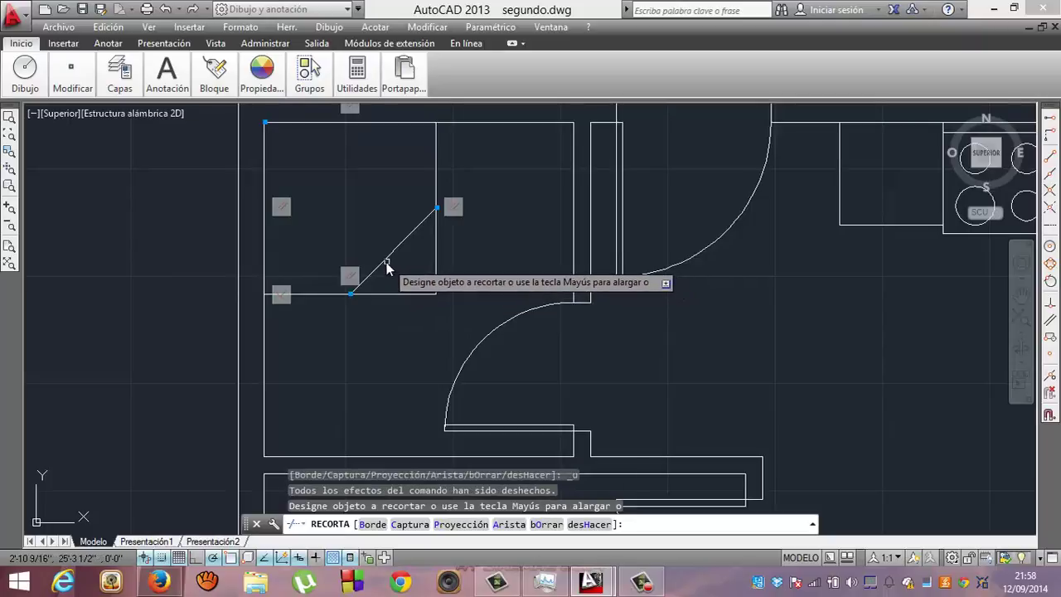
{"action": "left_click", "coordinate": [384, 261]}
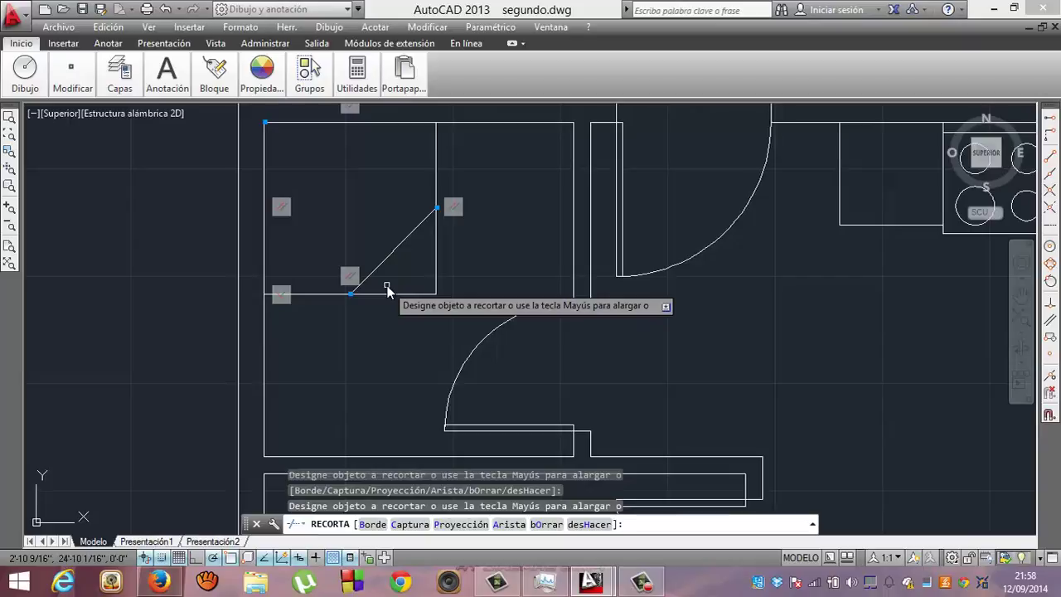
{"action": "key", "text": "Escape"}
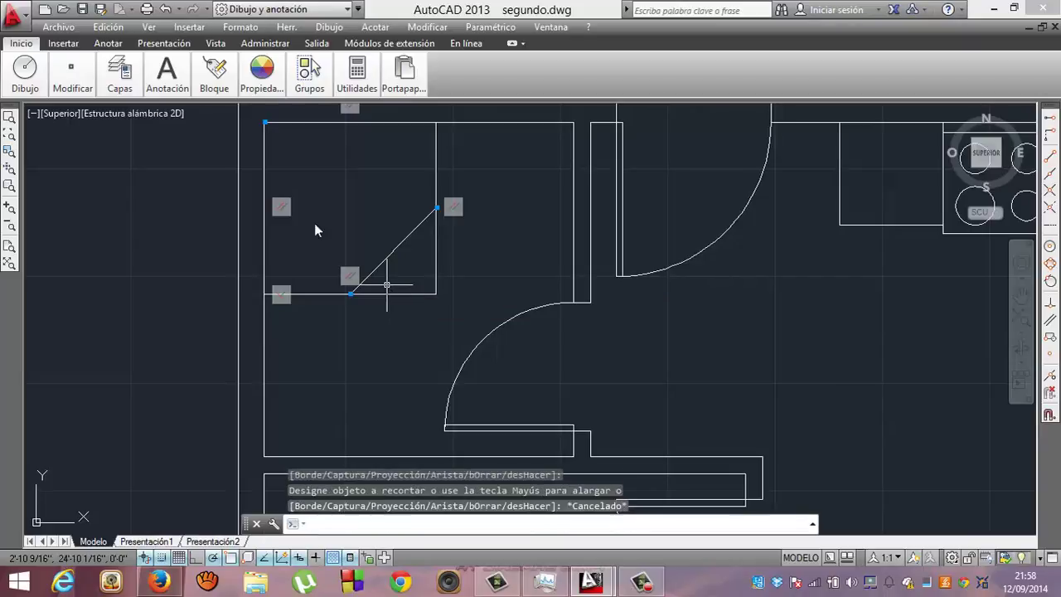
{"action": "key", "text": "Escape"}
{"action": "key", "text": "Escape"}
{"action": "left_click", "coordinate": [72, 73]}
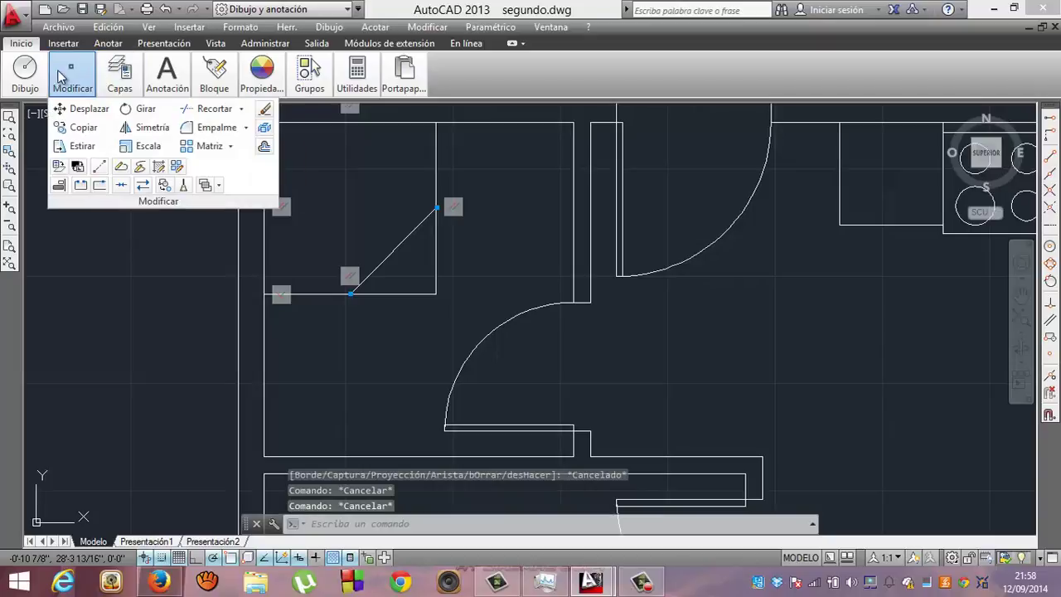
{"action": "left_click", "coordinate": [214, 109]}
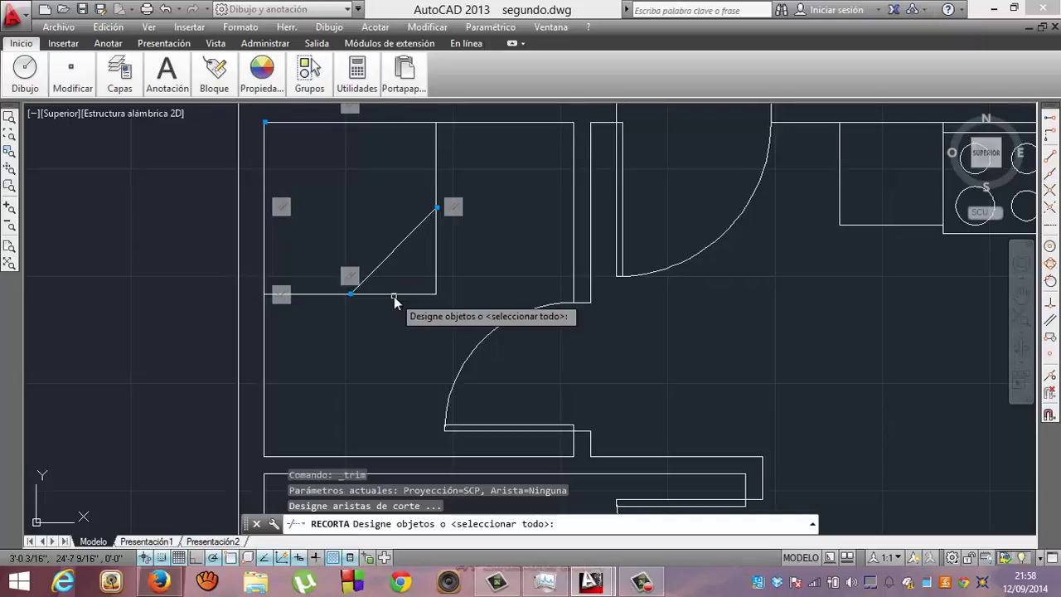
{"action": "left_click", "coordinate": [390, 293]}
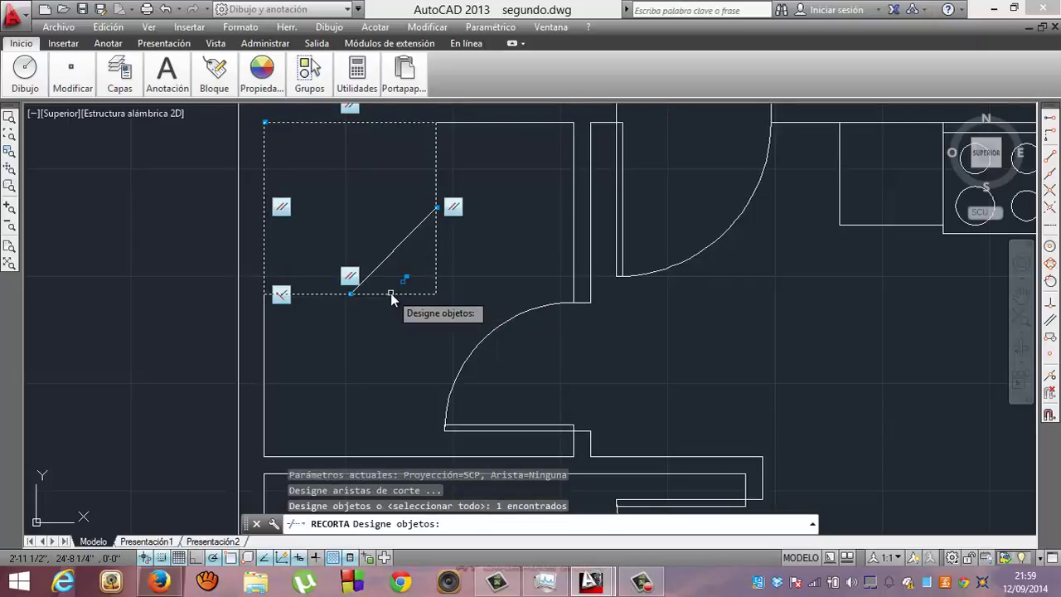
{"action": "key", "text": "Return"}
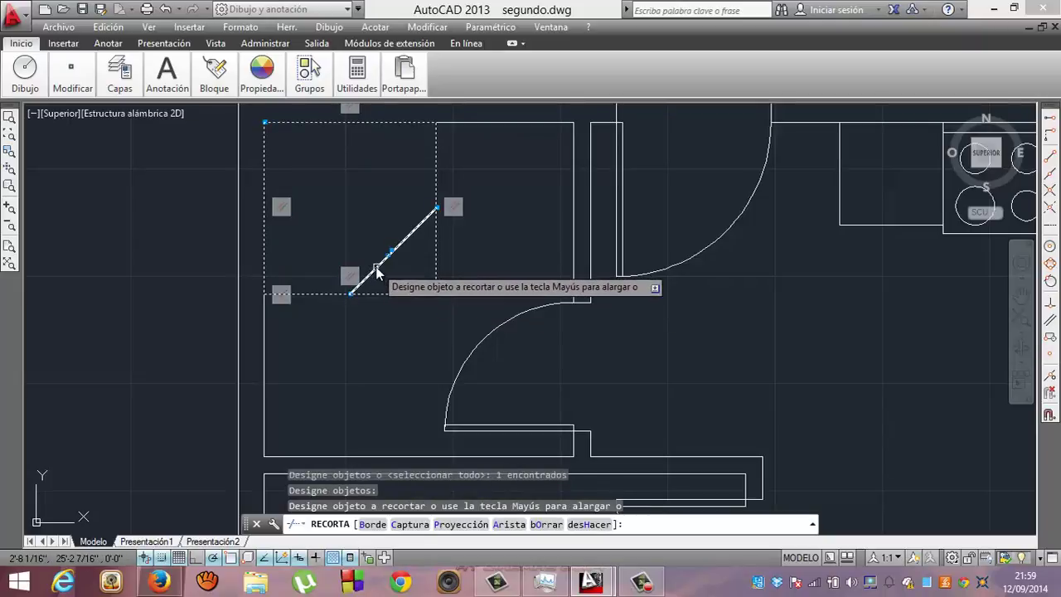
{"action": "left_click", "coordinate": [375, 267]}
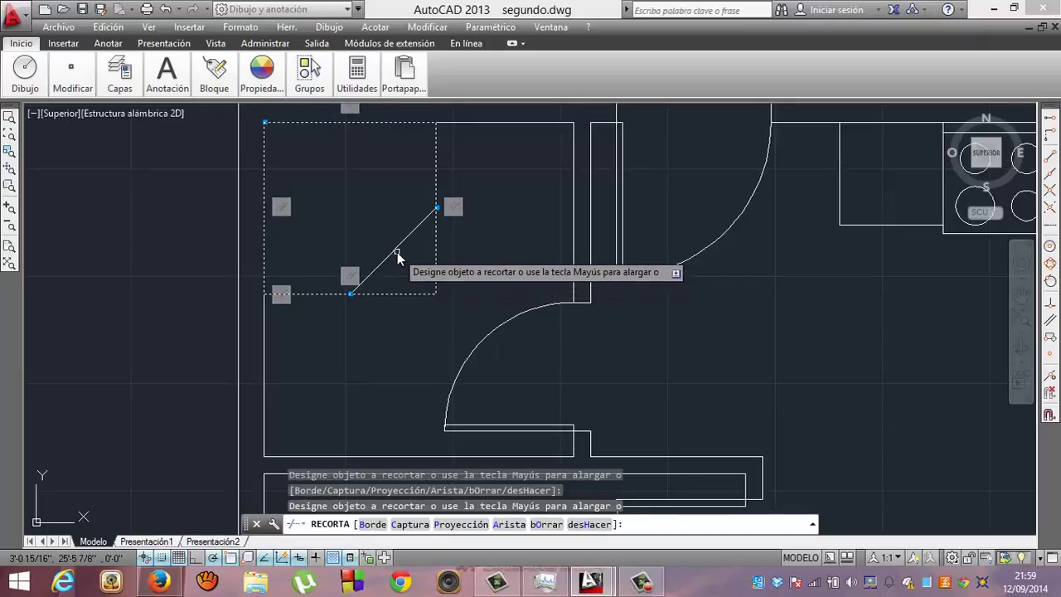
{"action": "left_click", "coordinate": [436, 192]}
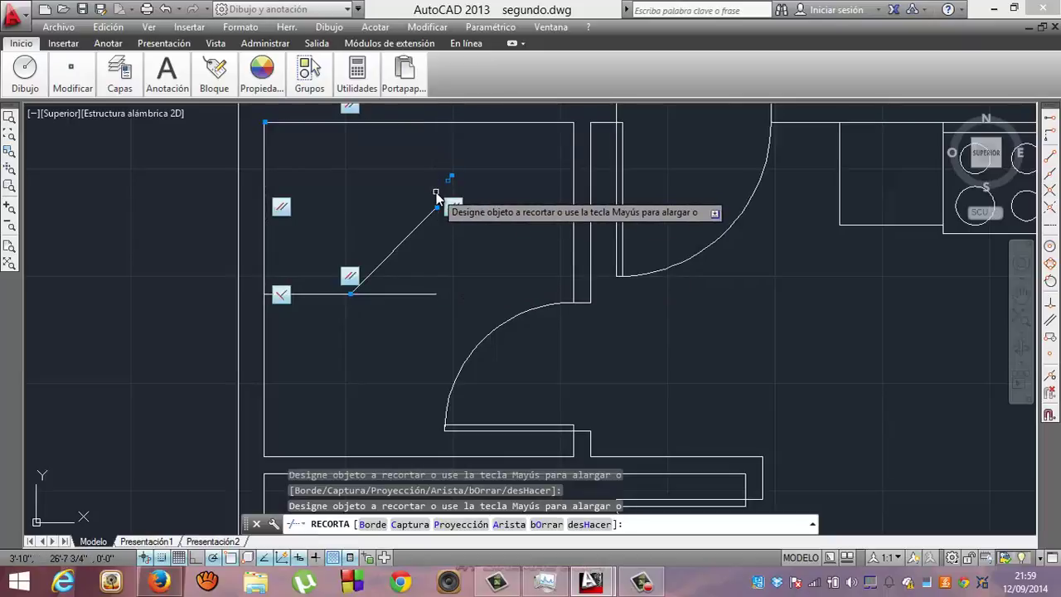
{"action": "key", "text": "ctrl+z"}
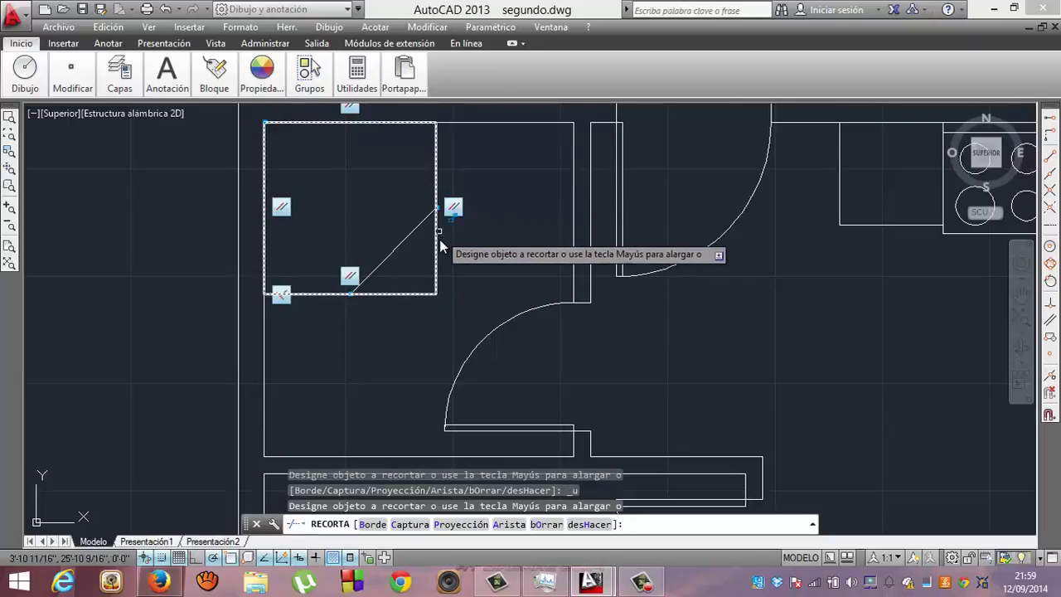
{"action": "left_click", "coordinate": [437, 240]}
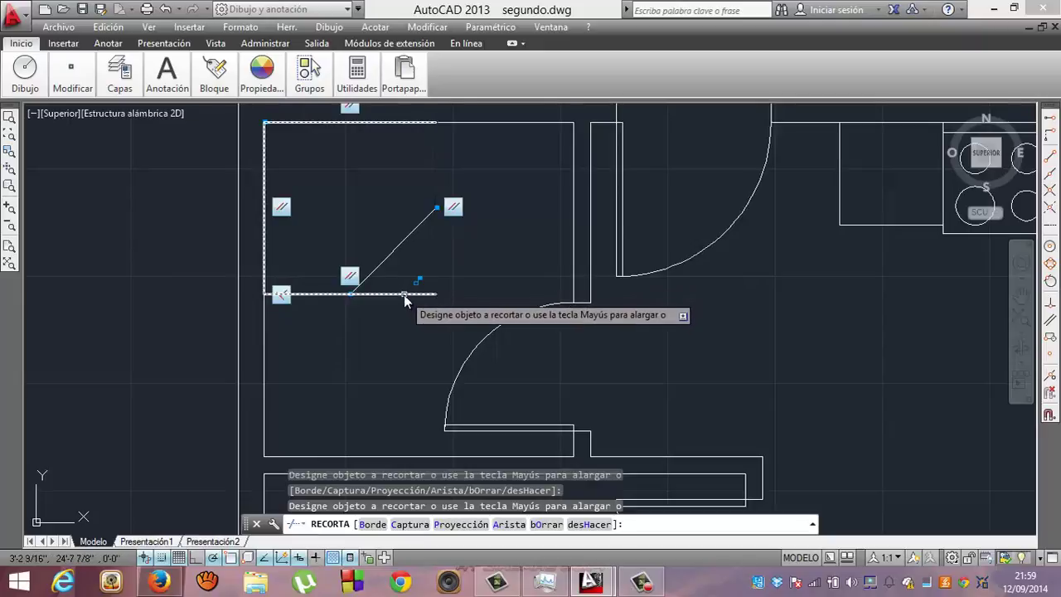
{"action": "left_click", "coordinate": [402, 295]}
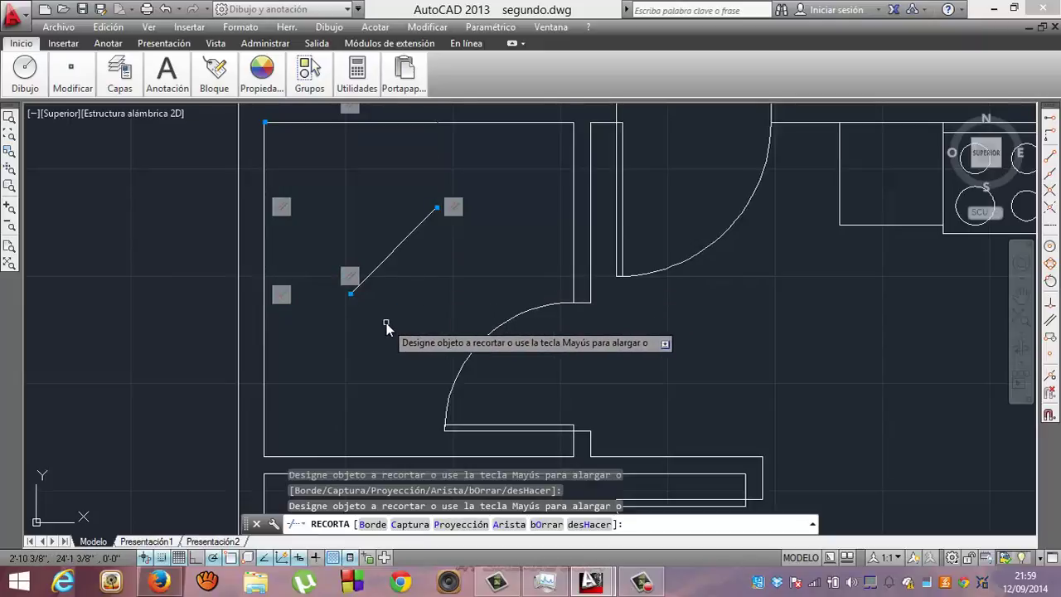
{"action": "key", "text": "ctrl+z"}
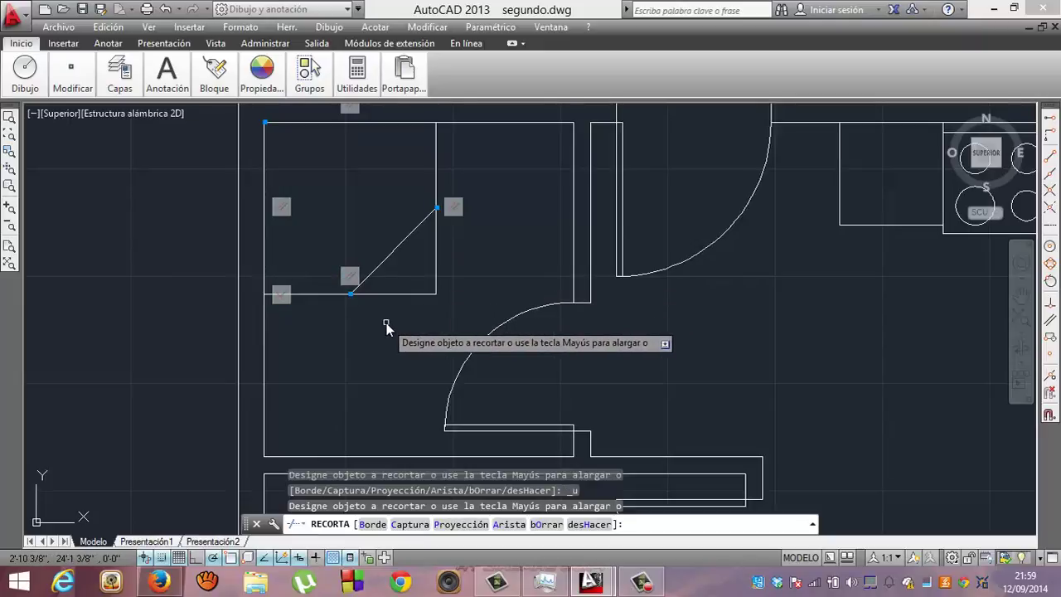
{"action": "key", "text": "Escape"}
{"action": "key", "text": "Escape"}
{"action": "key", "text": "Escape"}
{"action": "key", "text": "Escape"}
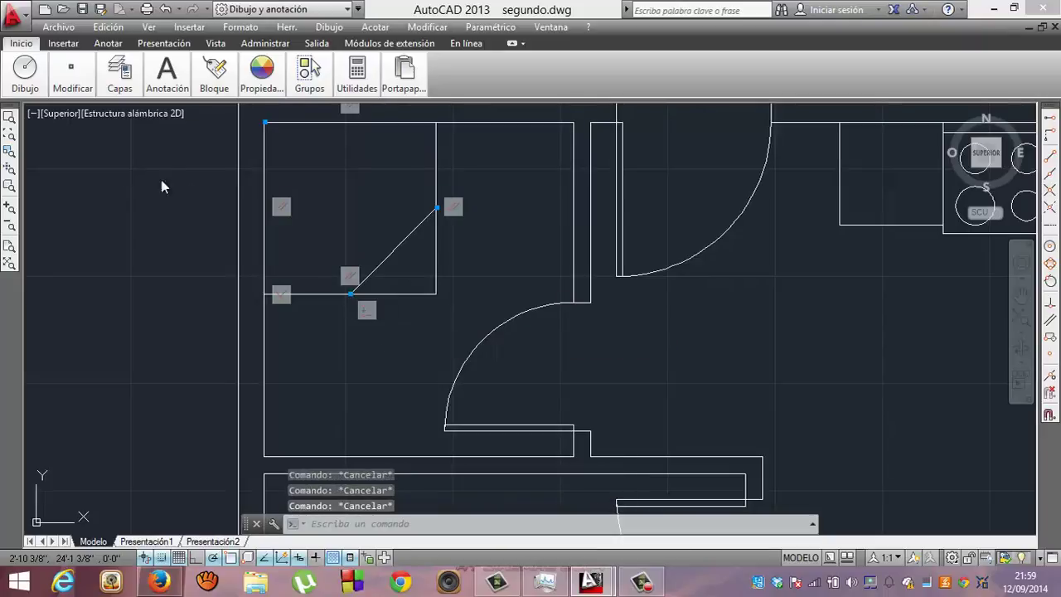
{"action": "mouse_move", "coordinate": [72, 76]}
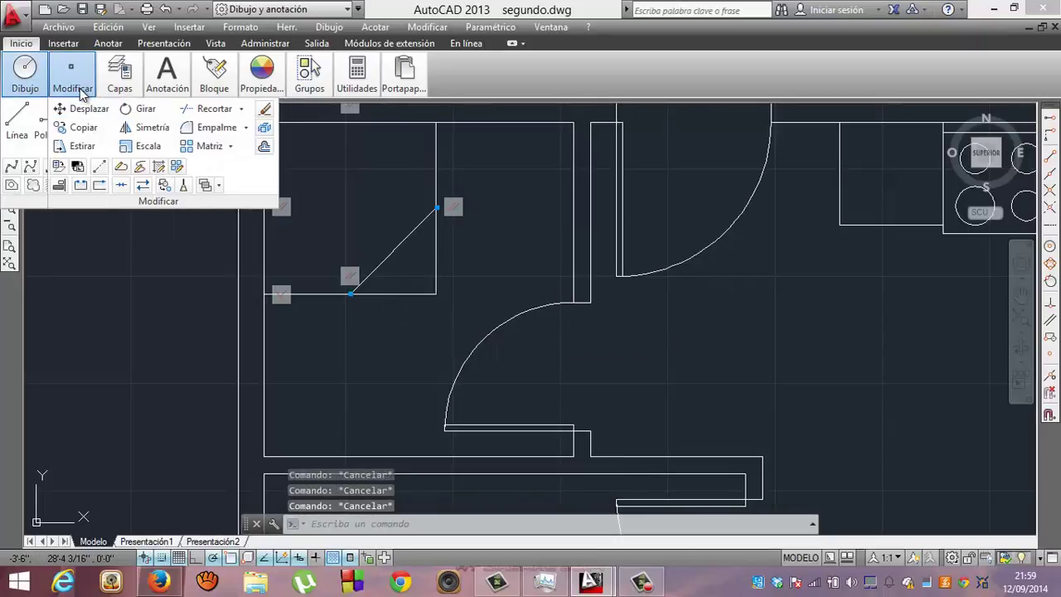
- Trim the square's bottom-right corner back to the diagonal line
{"action": "left_click", "coordinate": [207, 109]}
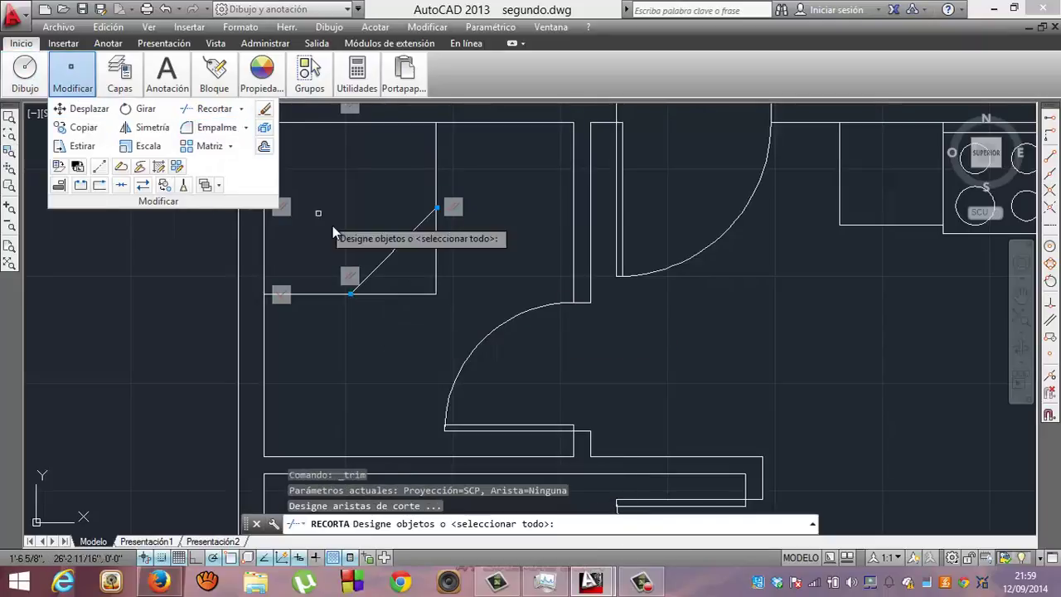
{"action": "left_click", "coordinate": [385, 259]}
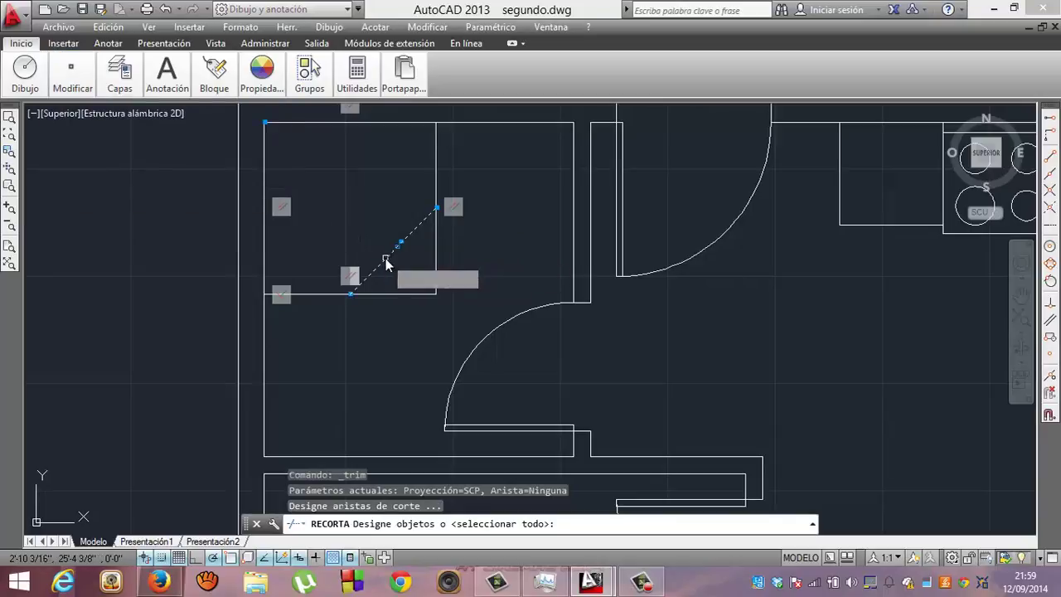
{"action": "key", "text": "Return"}
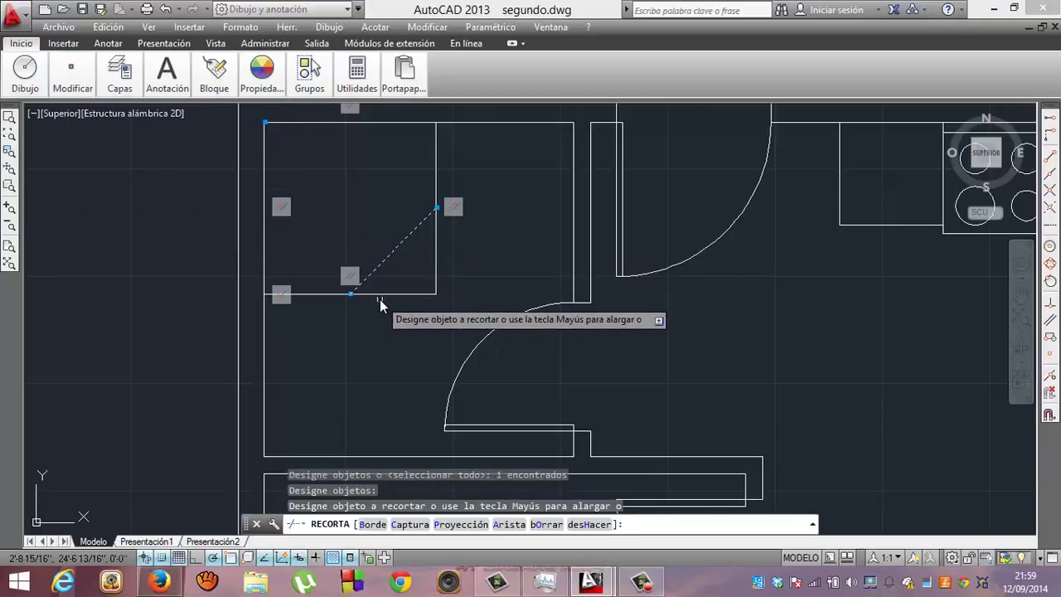
{"action": "left_click", "coordinate": [382, 295]}
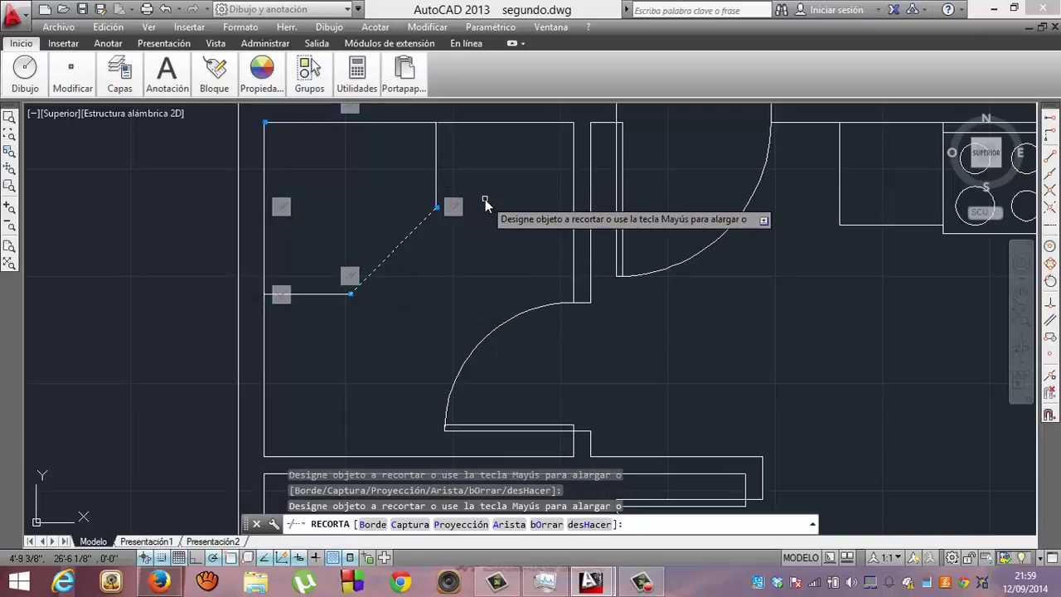
{"action": "key", "text": "Escape"}
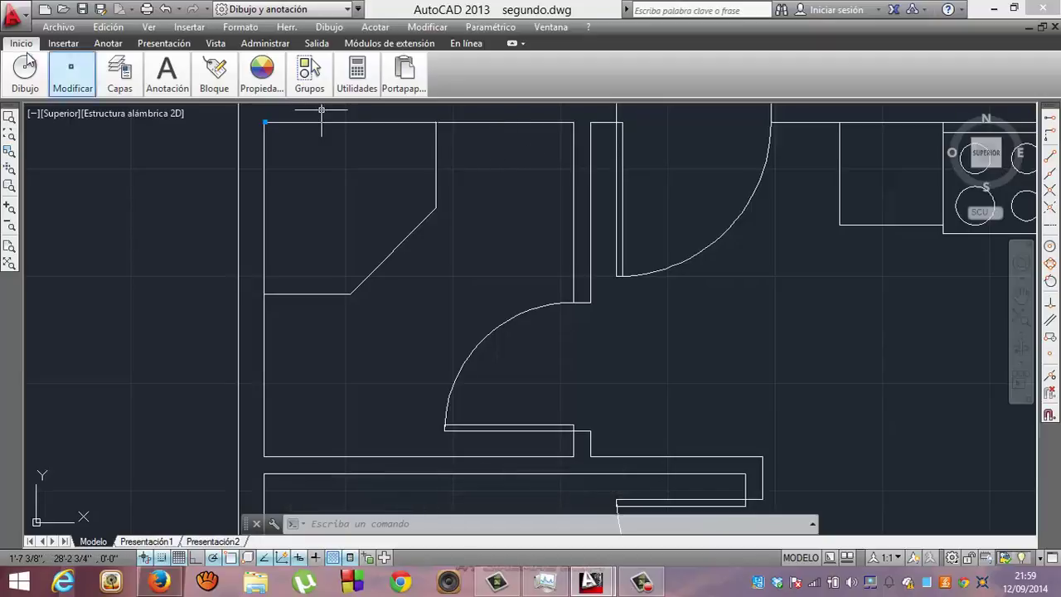
{"action": "mouse_move", "coordinate": [72, 75]}
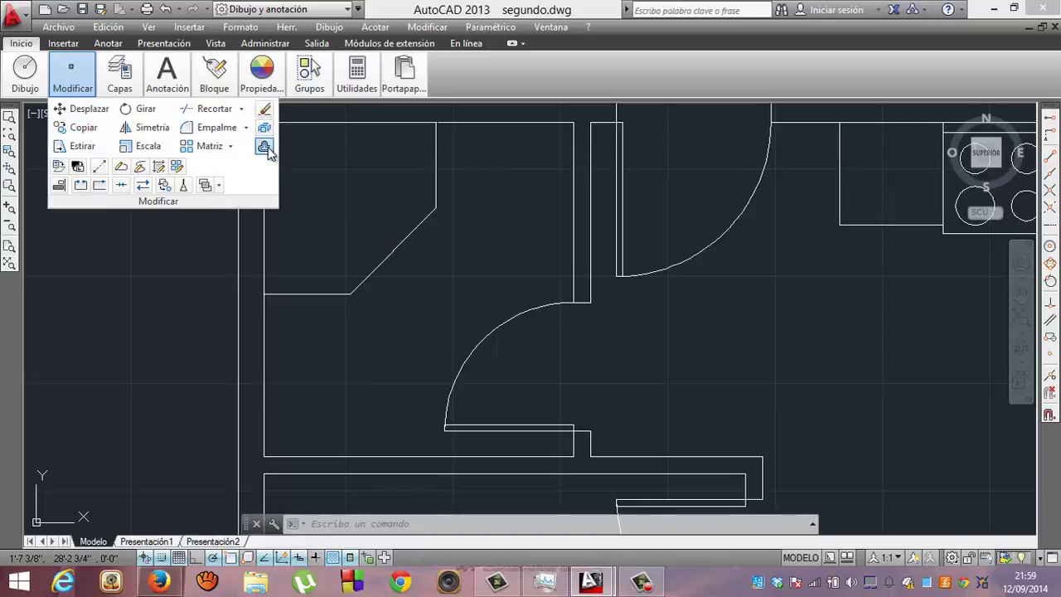
- Offset the top line 16 units downward across the counter
{"action": "left_click", "coordinate": [264, 147]}
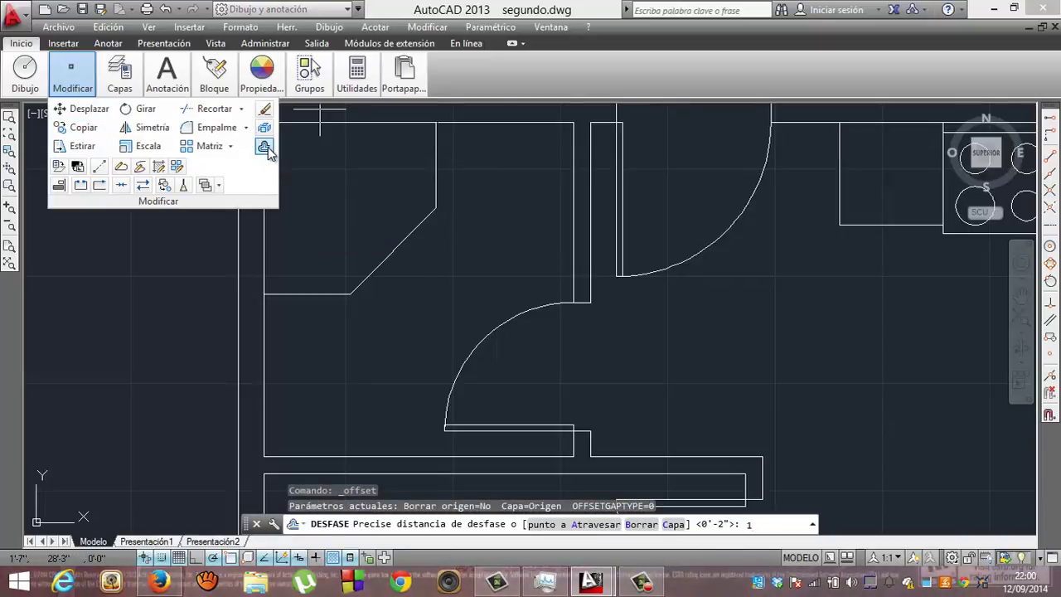
{"action": "type", "text": "16"}
{"action": "key", "text": "Return"}
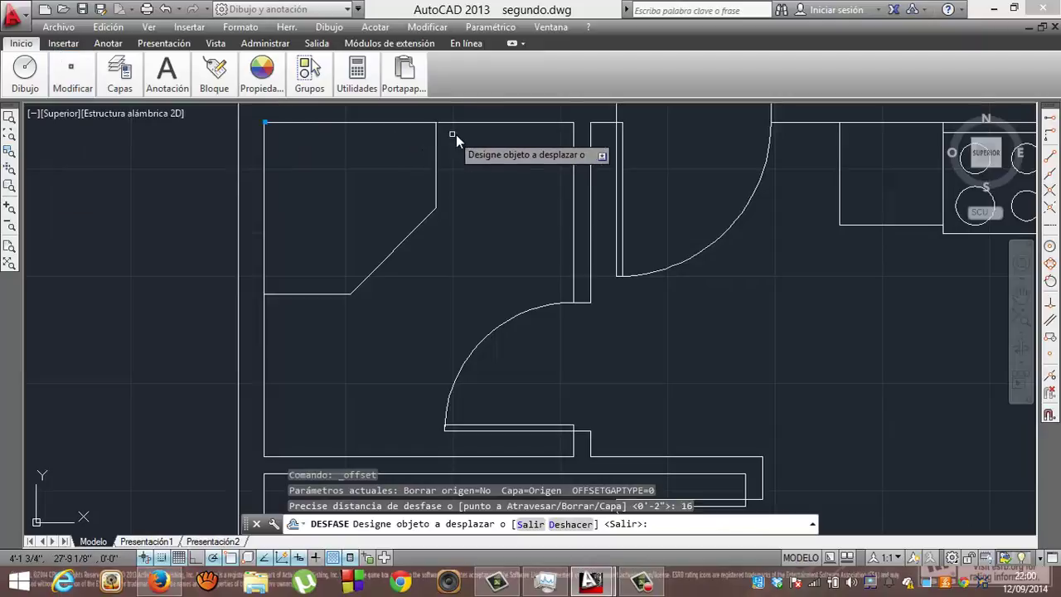
{"action": "left_click", "coordinate": [479, 124]}
{"action": "left_click", "coordinate": [482, 172]}
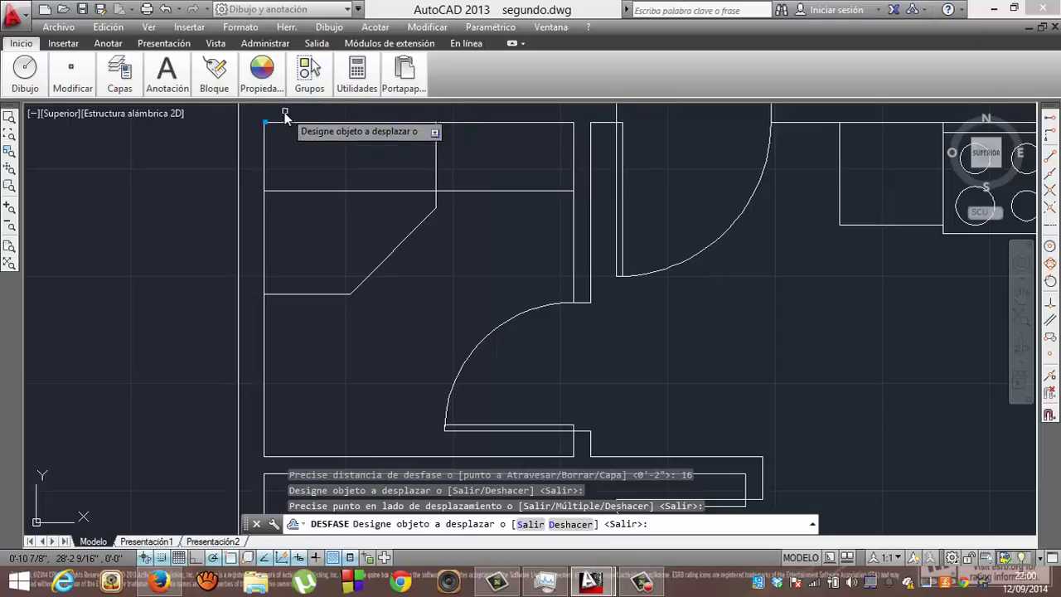
{"action": "mouse_move", "coordinate": [72, 74]}
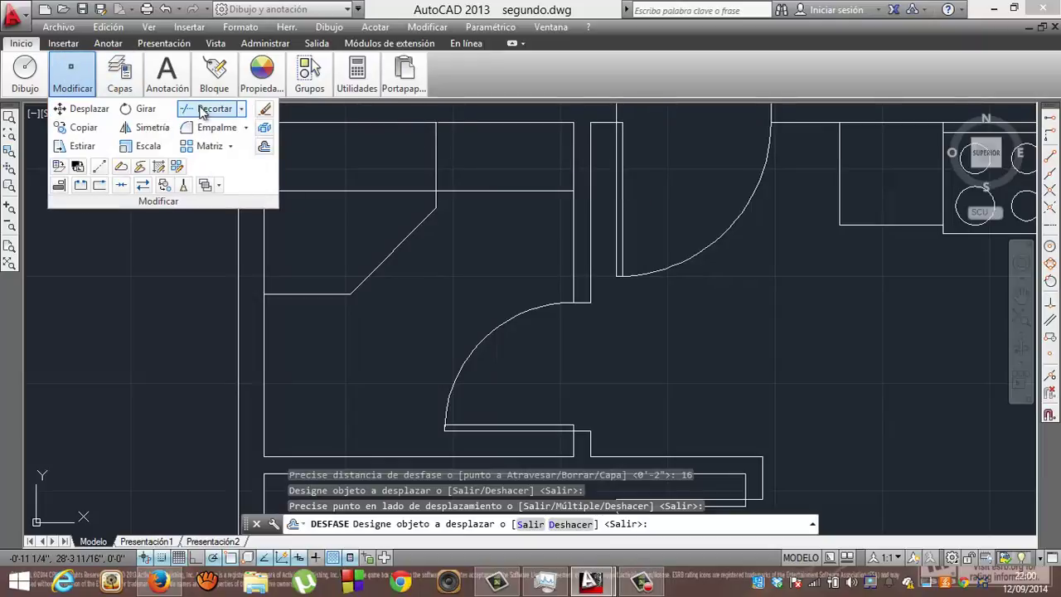
- Trim the offset line's piece lying inside the counter, using the counter outline as the cutting edge
{"action": "left_click", "coordinate": [208, 109]}
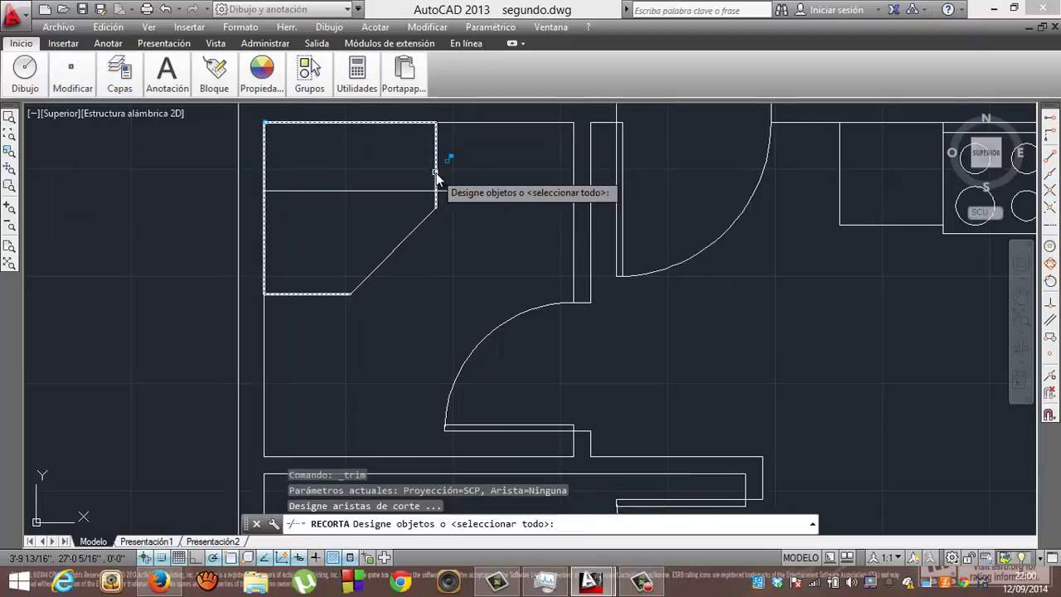
{"action": "left_click", "coordinate": [436, 173]}
{"action": "key", "text": "Return"}
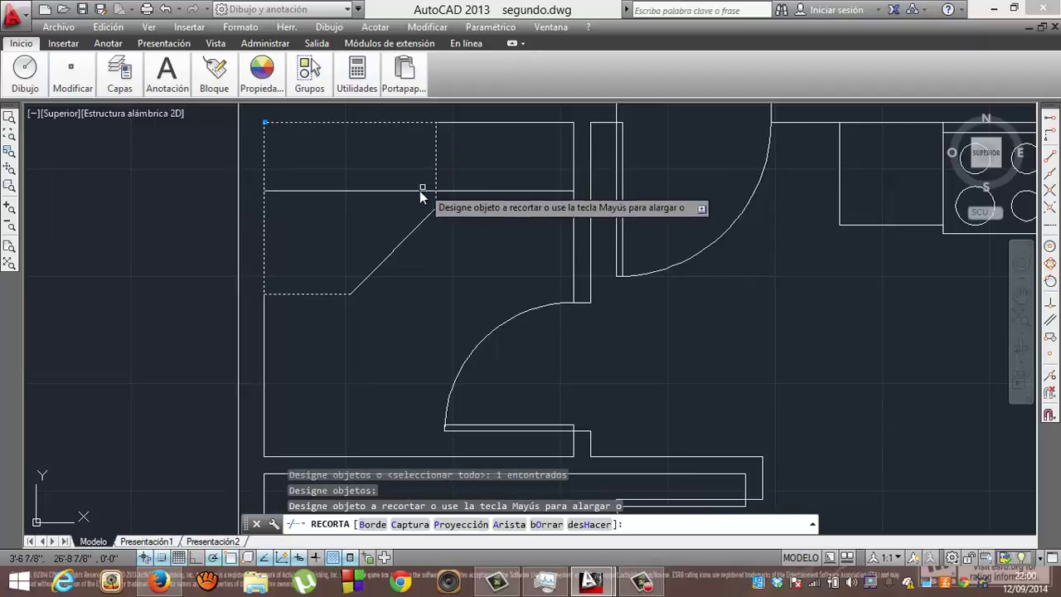
{"action": "left_click", "coordinate": [415, 190]}
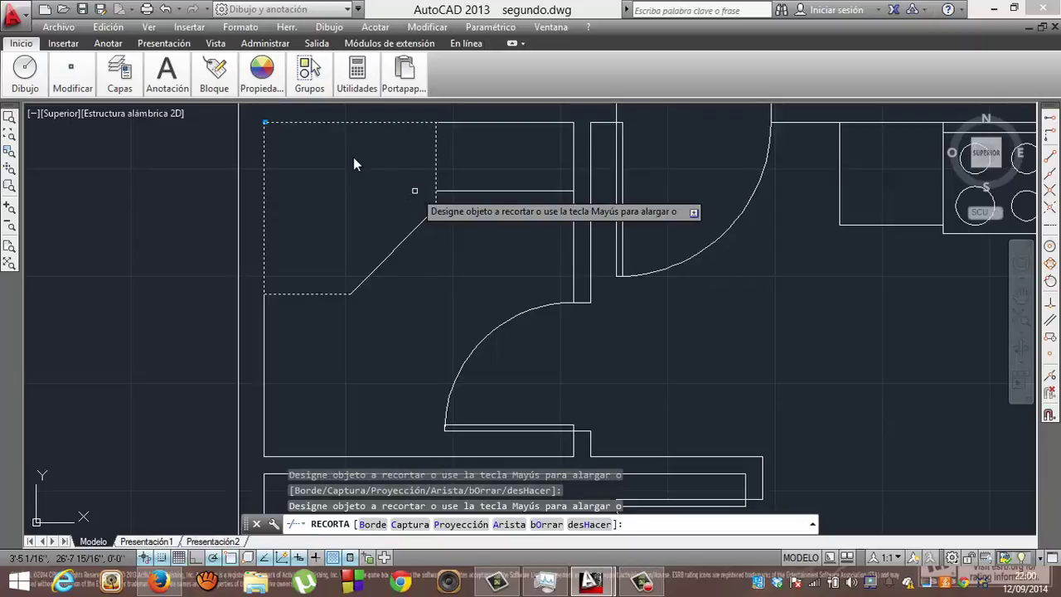
{"action": "mouse_move", "coordinate": [25, 75]}
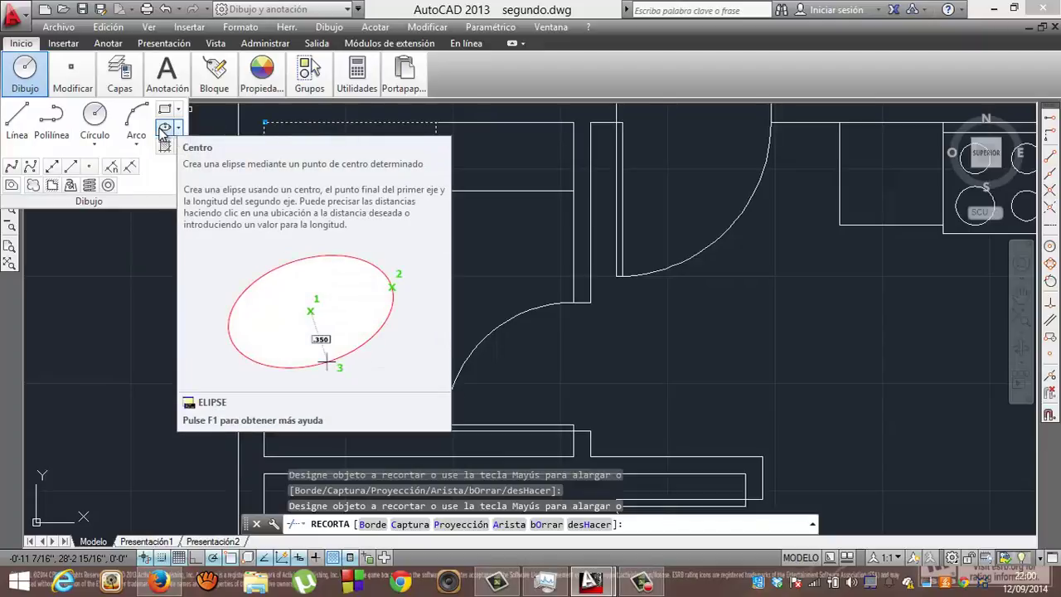
- Start a centre-point ellipse, tracking its centre from the new counter line's midpoint
{"action": "left_click", "coordinate": [162, 131]}
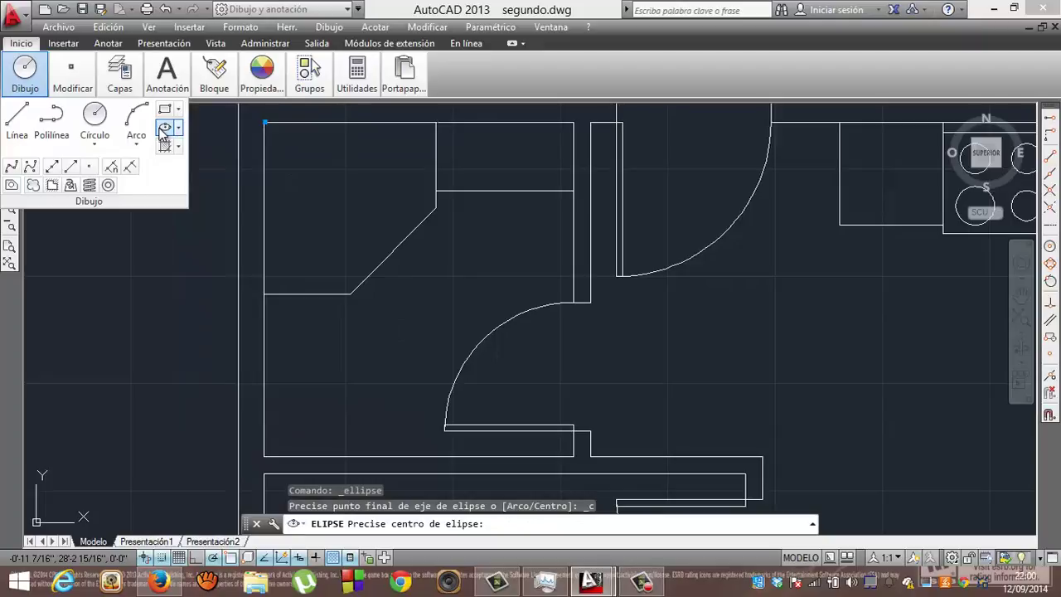
{"action": "type", "text": "c"}
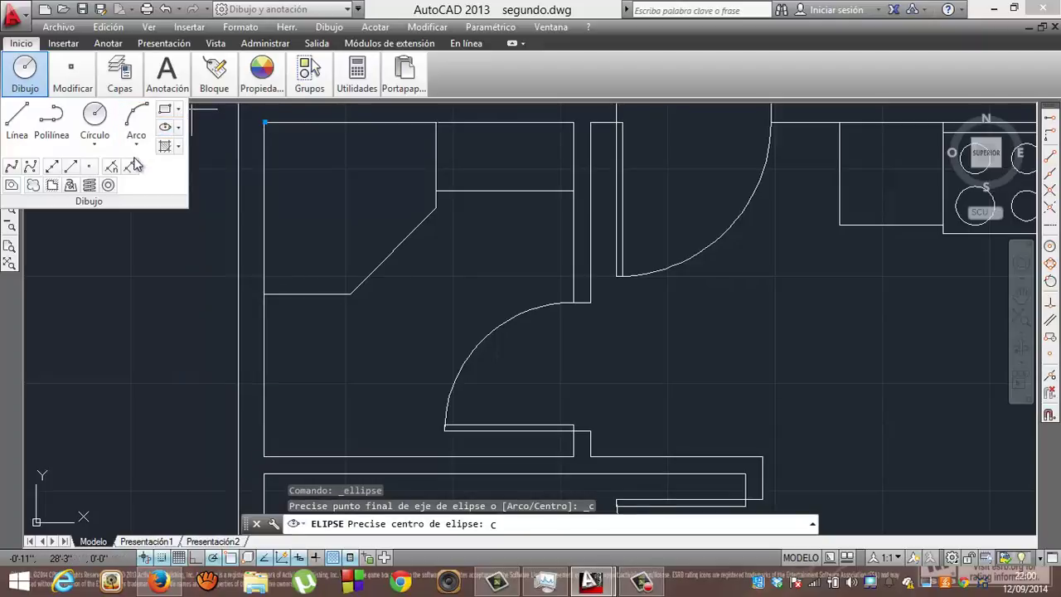
{"action": "key", "text": "Return"}
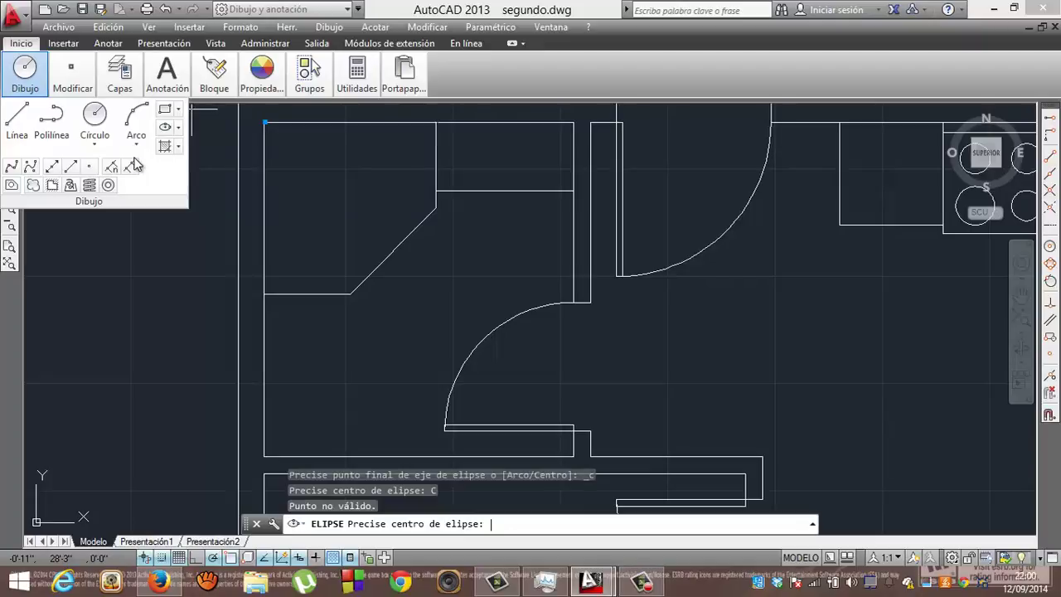
{"action": "left_click", "coordinate": [1049, 118]}
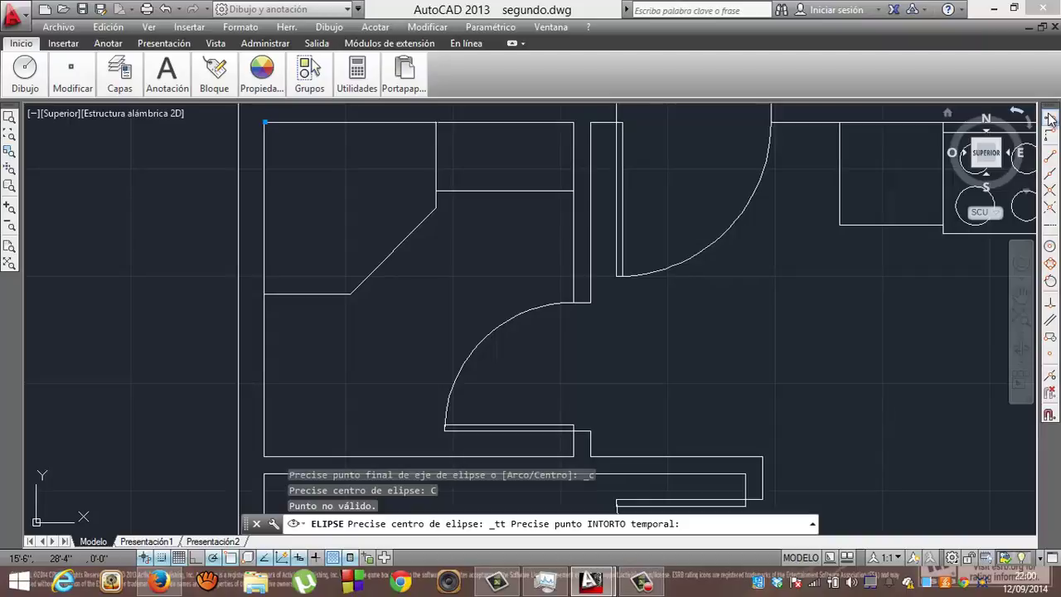
{"action": "left_click", "coordinate": [503, 192]}
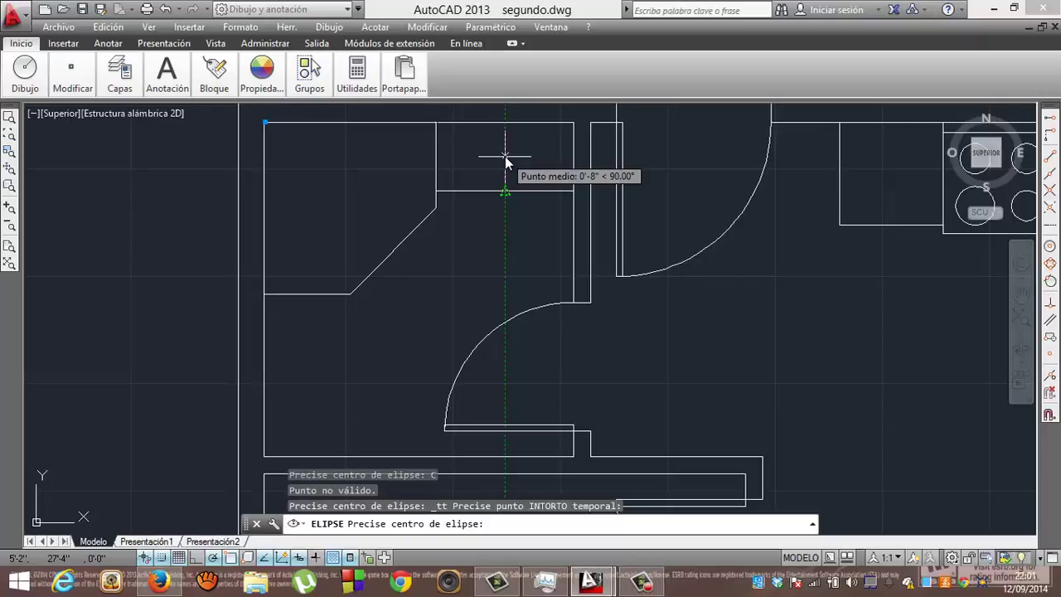
- Place the basin ellipse centre 8 units above the midpoint, with half-axes of 7 and 5
{"action": "type", "text": "8"}
{"action": "key", "text": "Return"}
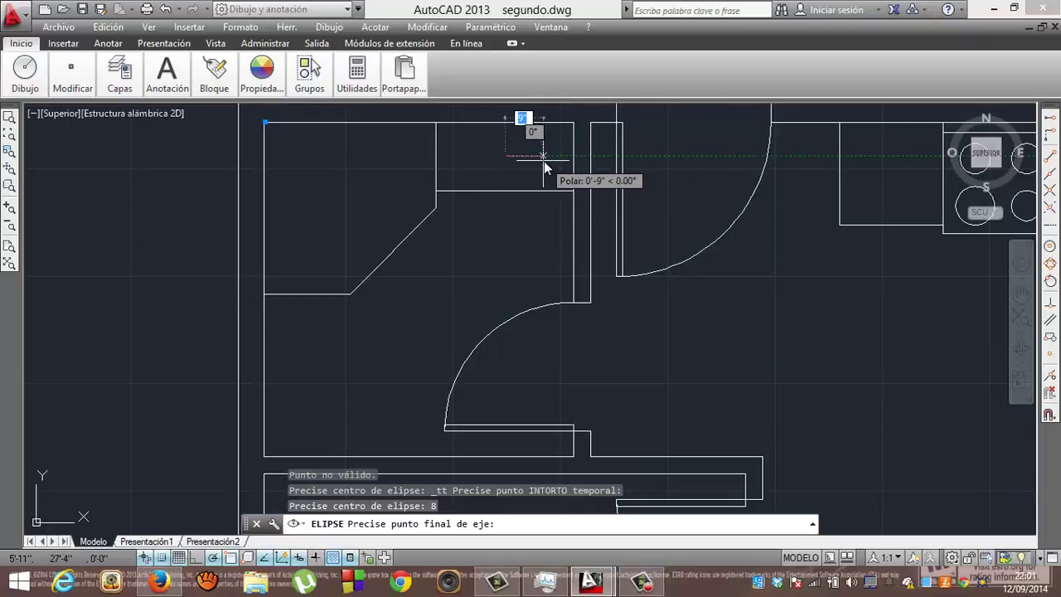
{"action": "type", "text": "7"}
{"action": "key", "text": "Return"}
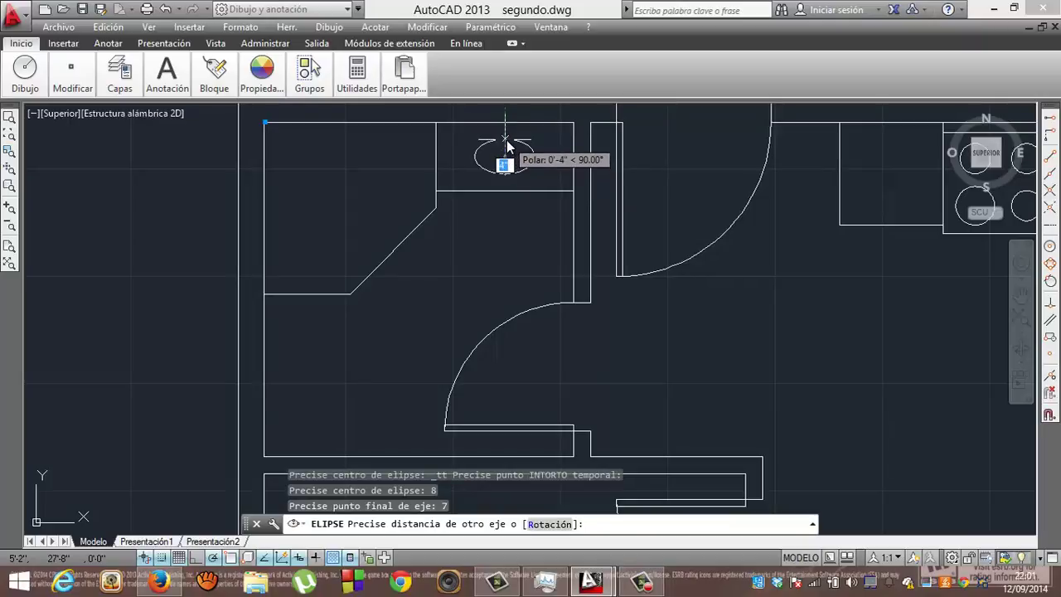
{"action": "type", "text": "5"}
{"action": "key", "text": "Return"}
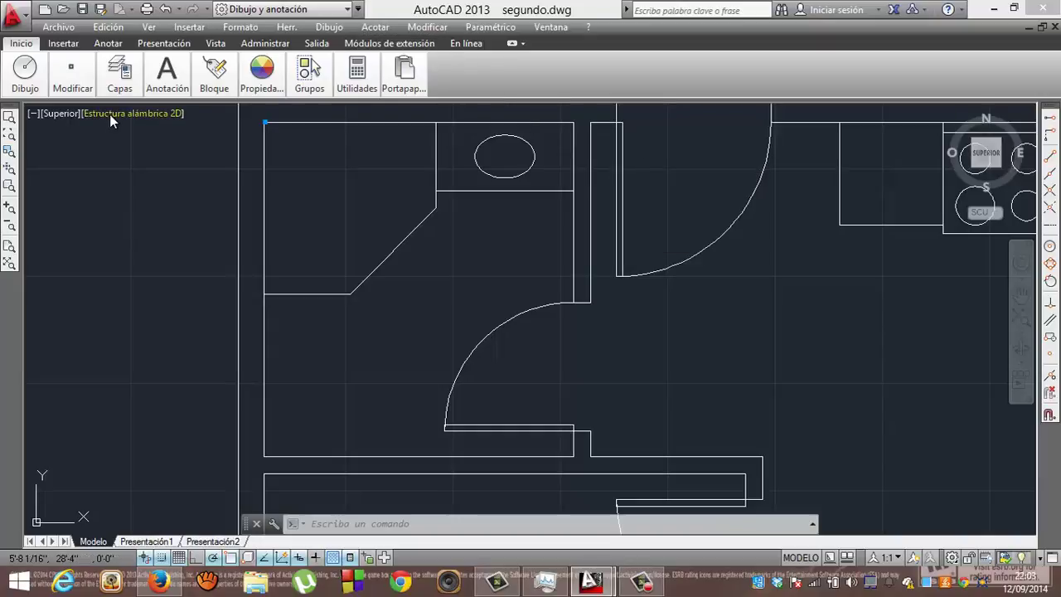
{"action": "mouse_move", "coordinate": [24, 73]}
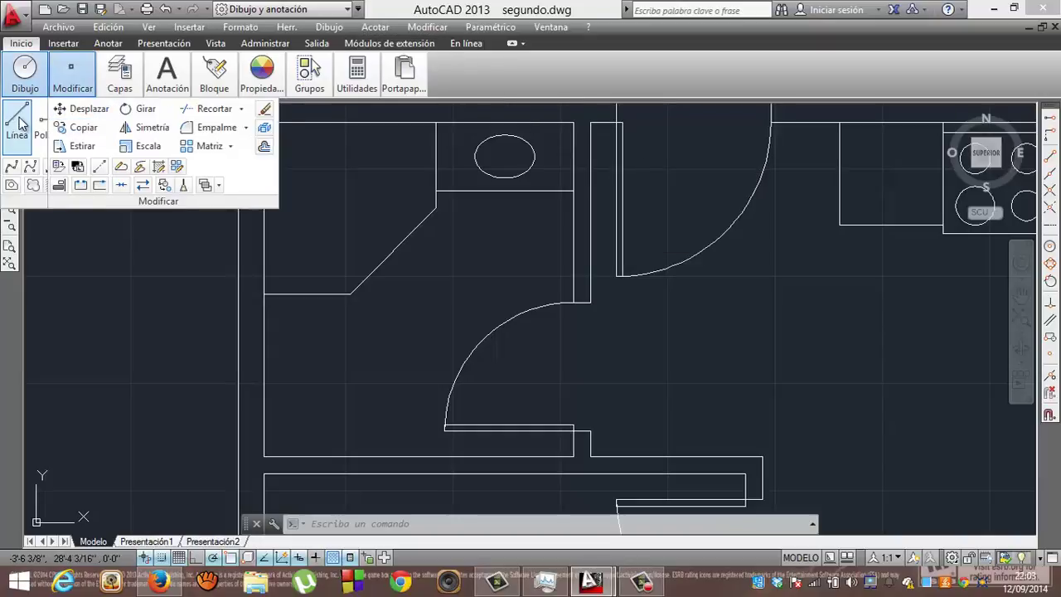
- Draw a 9 by 1'8 toilet tank rectangle on the bathroom's left side
{"action": "left_click", "coordinate": [164, 113]}
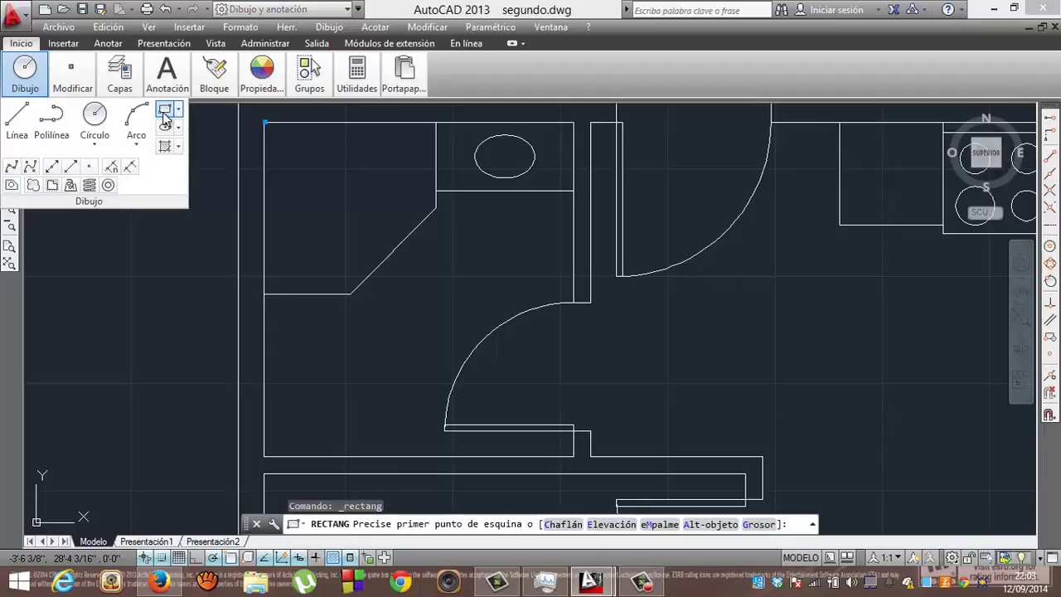
{"action": "left_click", "coordinate": [324, 332]}
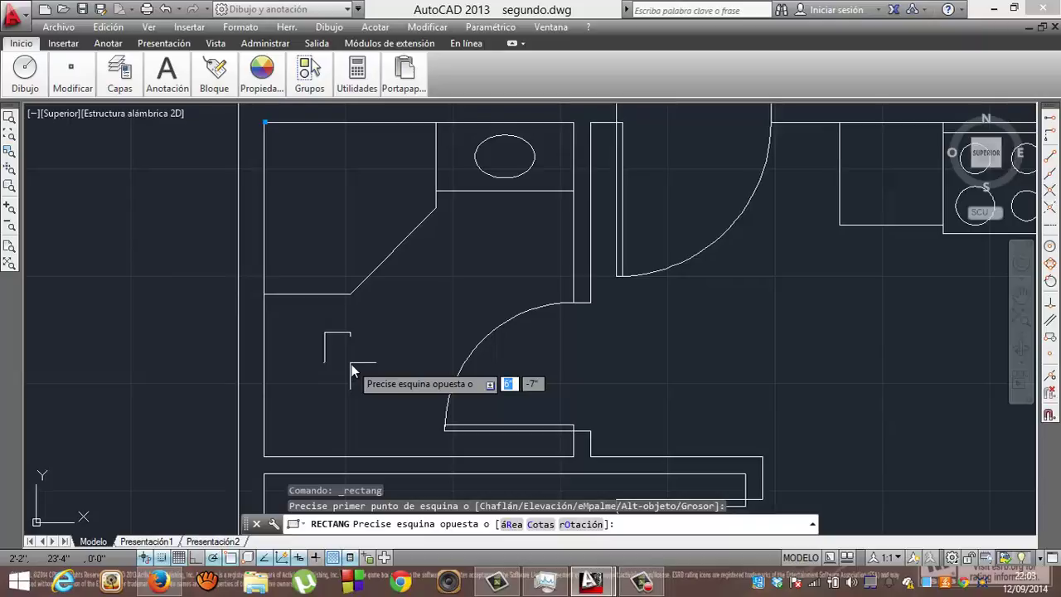
{"action": "type", "text": "@"}
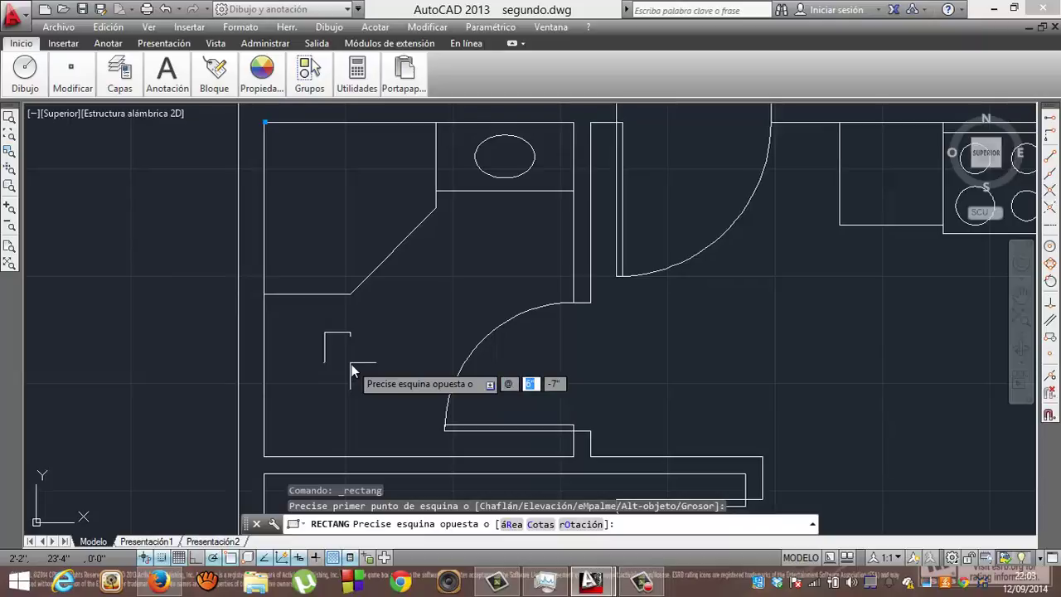
{"action": "type", "text": "9"}
{"action": "key", "text": "Tab"}
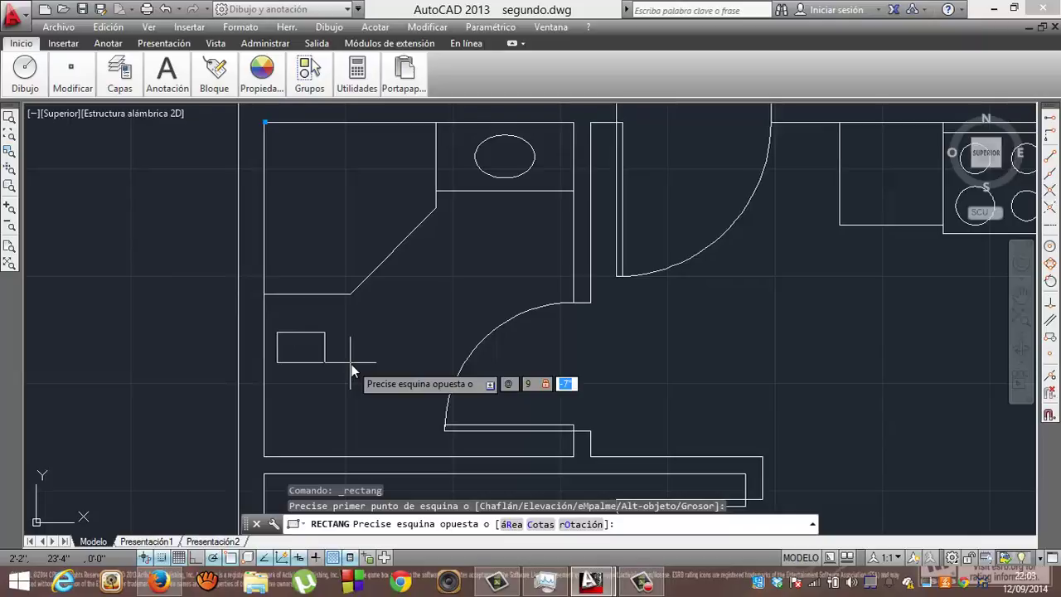
{"action": "type", "text": "1"}
{"action": "type", "text": "'8"}
{"action": "key", "text": "Return"}
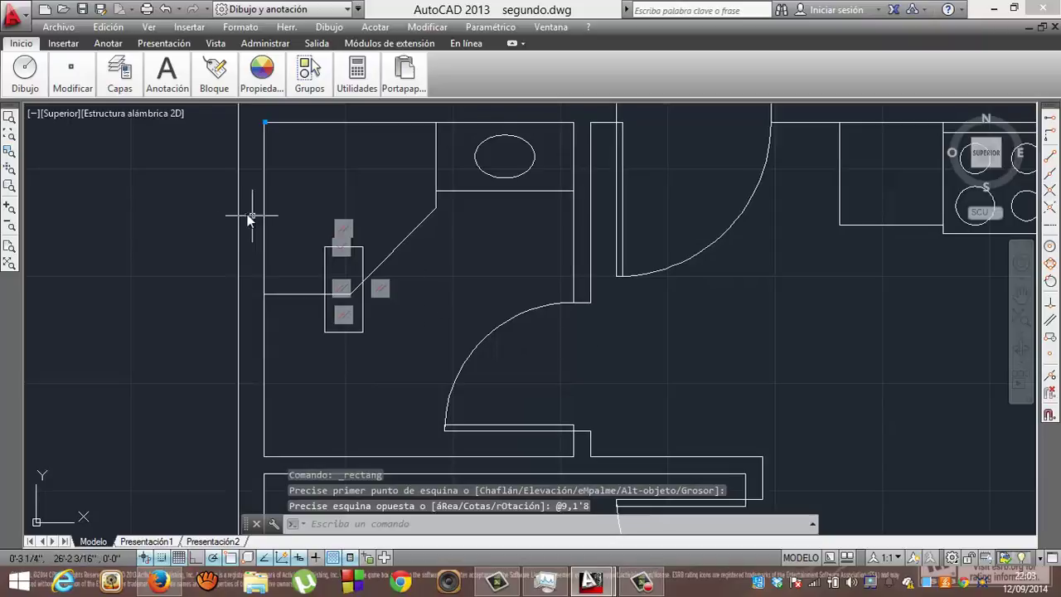
{"action": "mouse_move", "coordinate": [25, 73]}
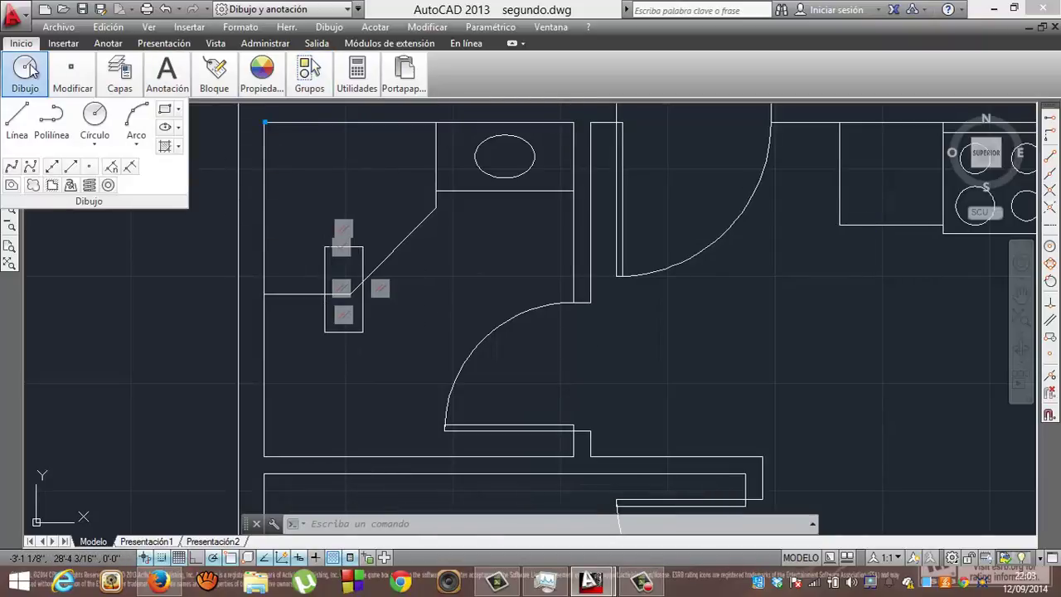
- Move the 9 by 1'8 tank rectangle down, clear of the counter's lower edge
{"action": "mouse_move", "coordinate": [72, 75]}
{"action": "left_click", "coordinate": [83, 107]}
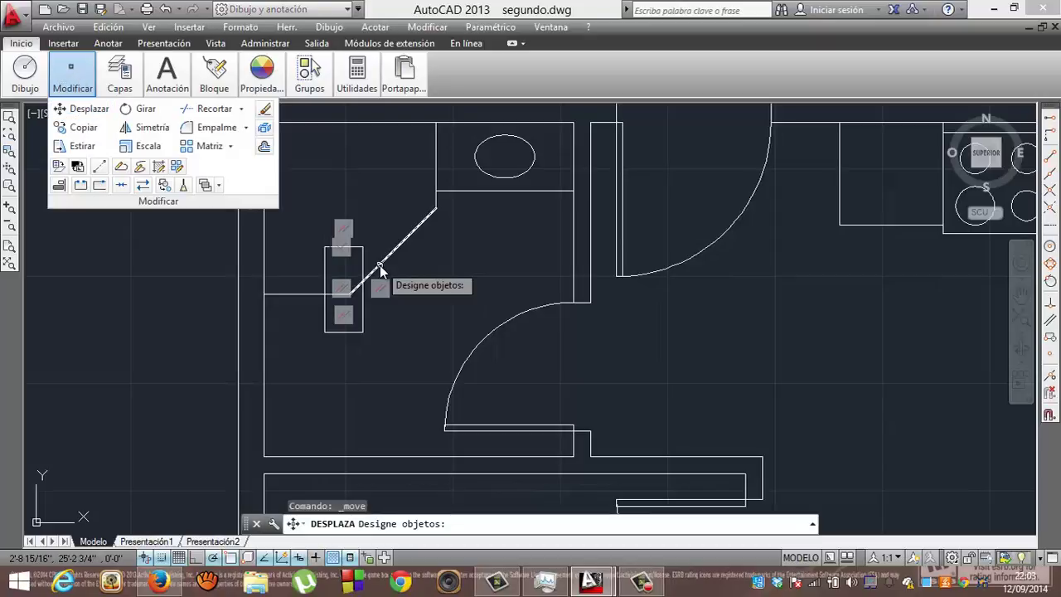
{"action": "left_click", "coordinate": [362, 260]}
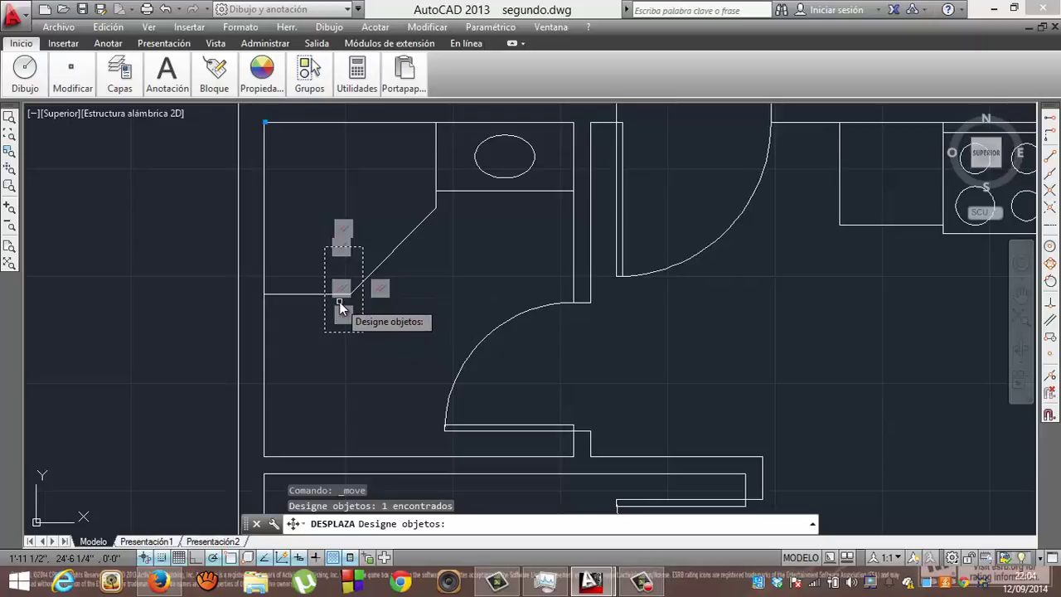
{"action": "key", "text": "Return"}
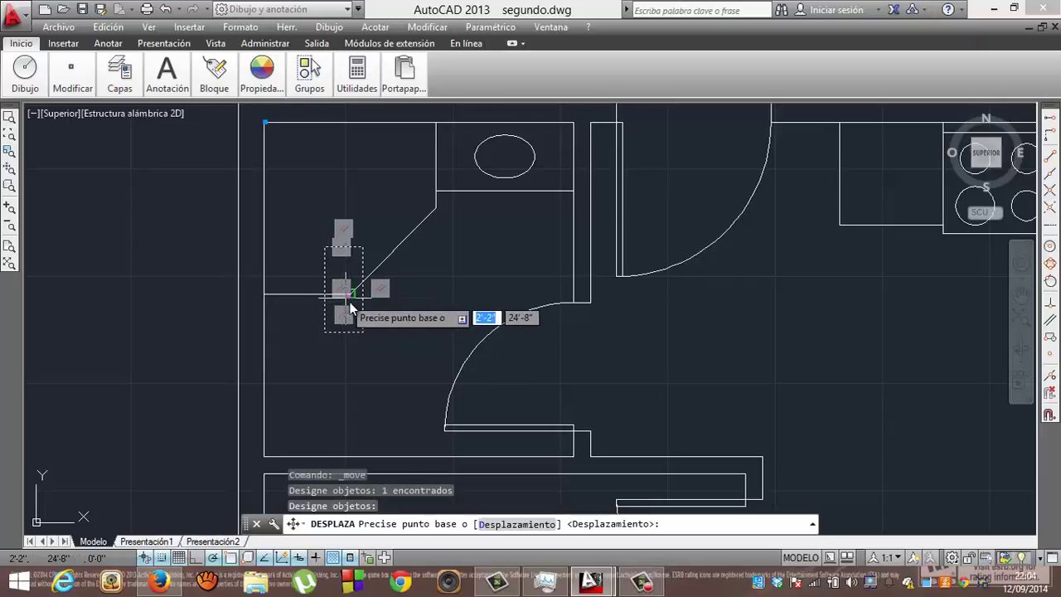
{"action": "left_click", "coordinate": [362, 331]}
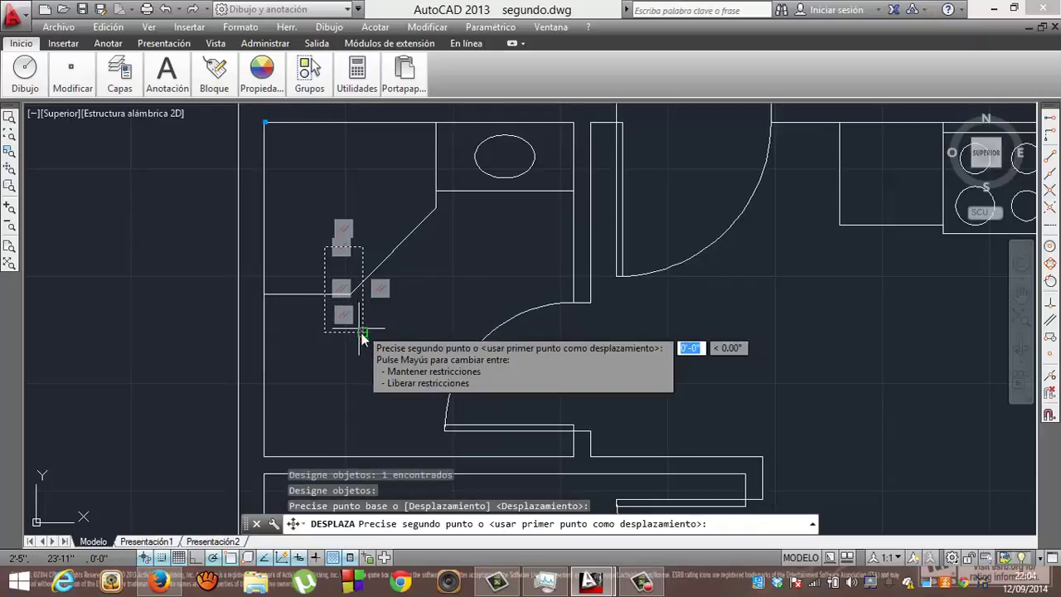
{"action": "left_click", "coordinate": [383, 406]}
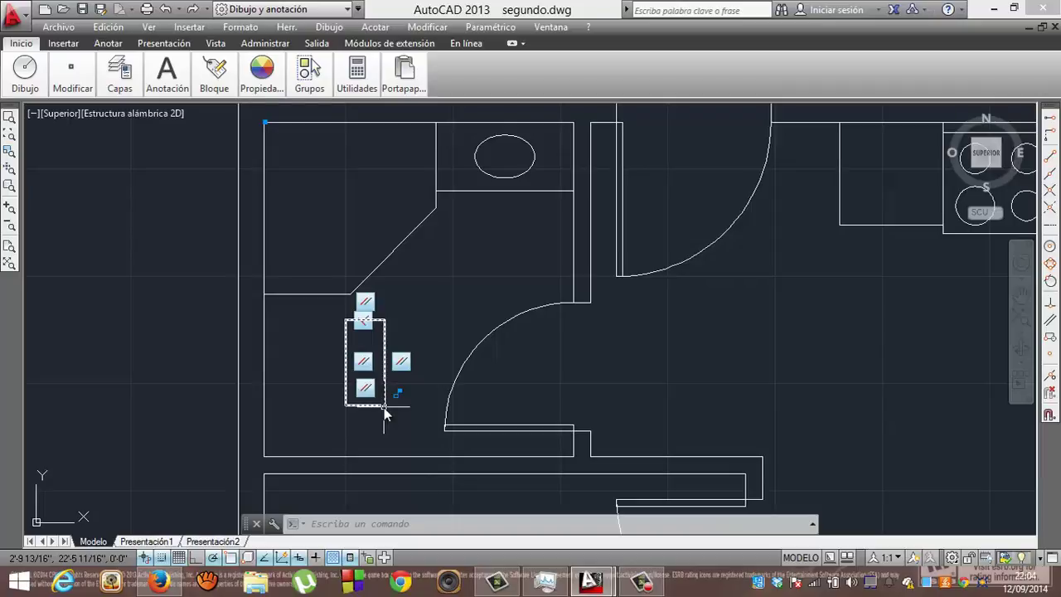
- Offset the bathroom's left wall 1 unit inward
{"action": "key", "text": "Escape"}
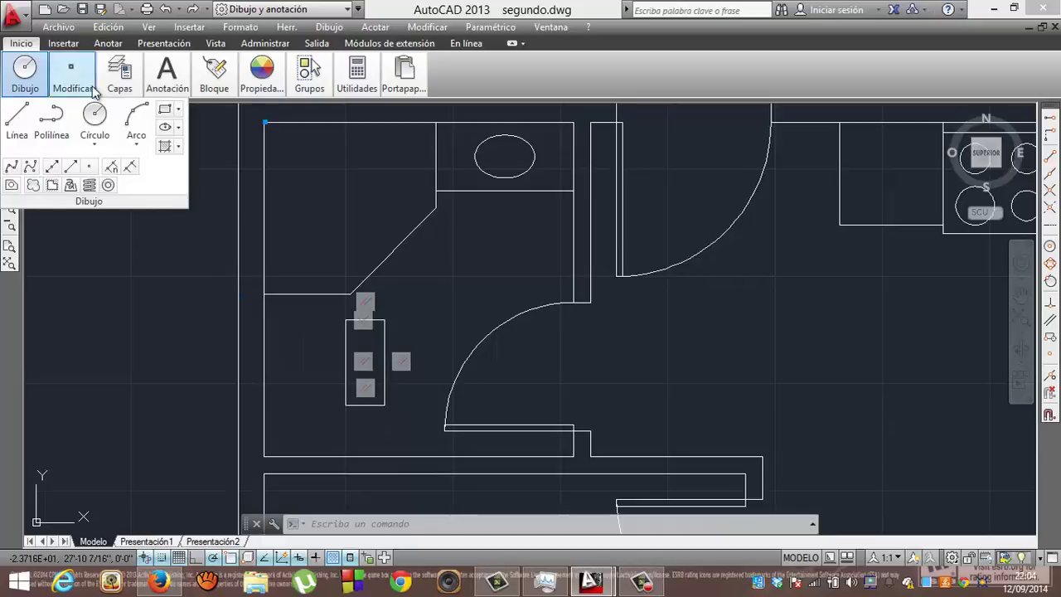
{"action": "left_click", "coordinate": [263, 146]}
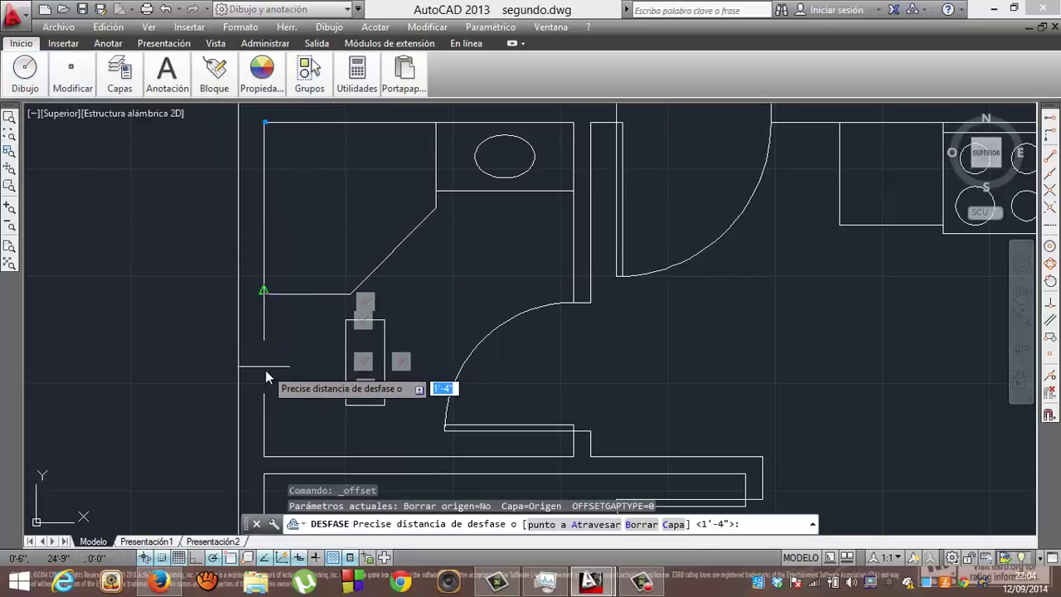
{"action": "type", "text": "1"}
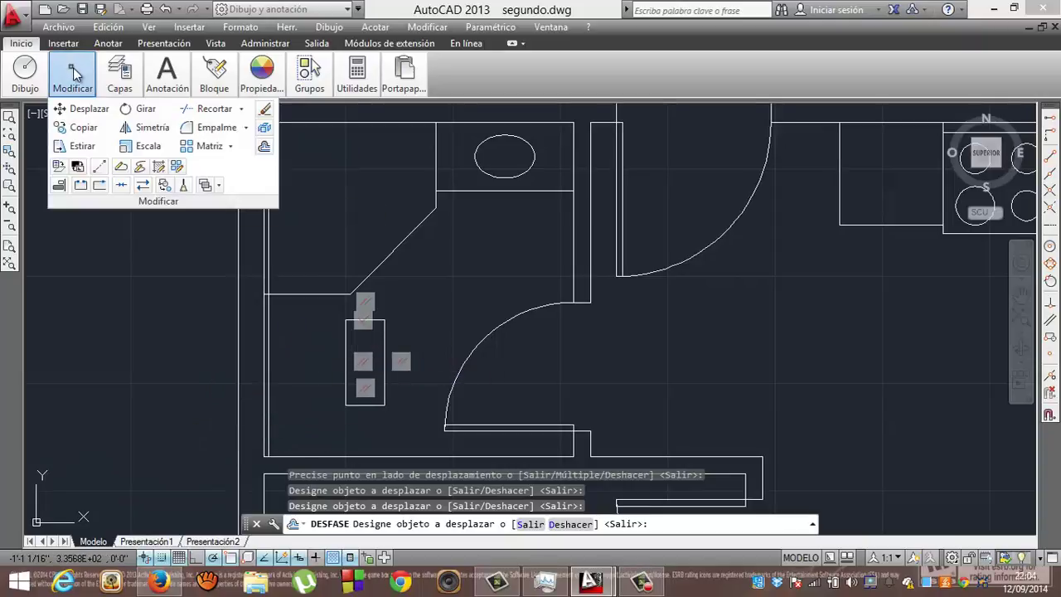
{"action": "mouse_move", "coordinate": [72, 74]}
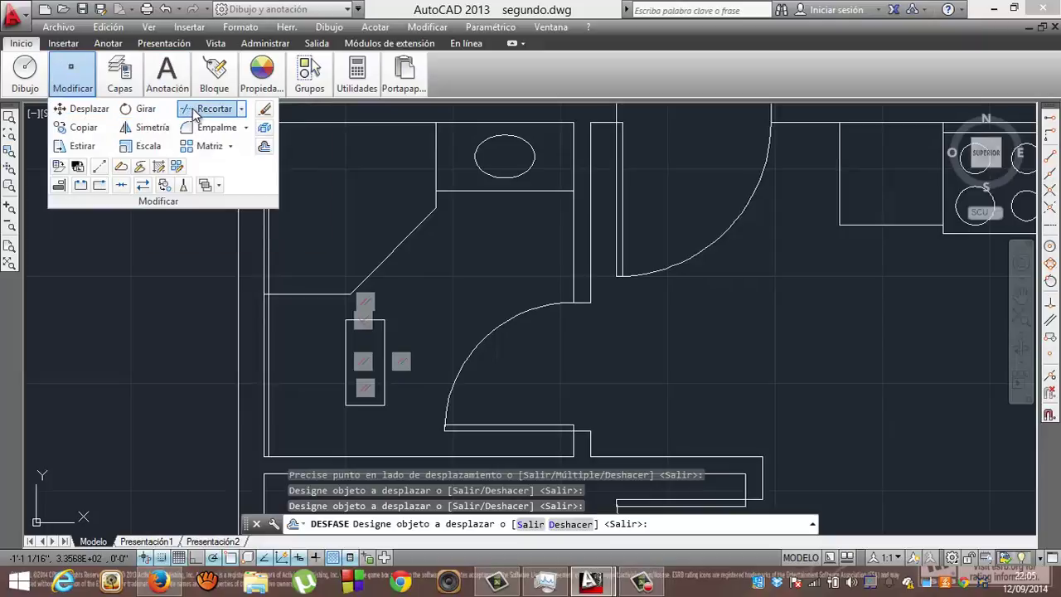
- Trim the 1-unit offset line at the counter outline, then switch to the Move command
{"action": "left_click", "coordinate": [208, 109]}
{"action": "left_click", "coordinate": [283, 295]}
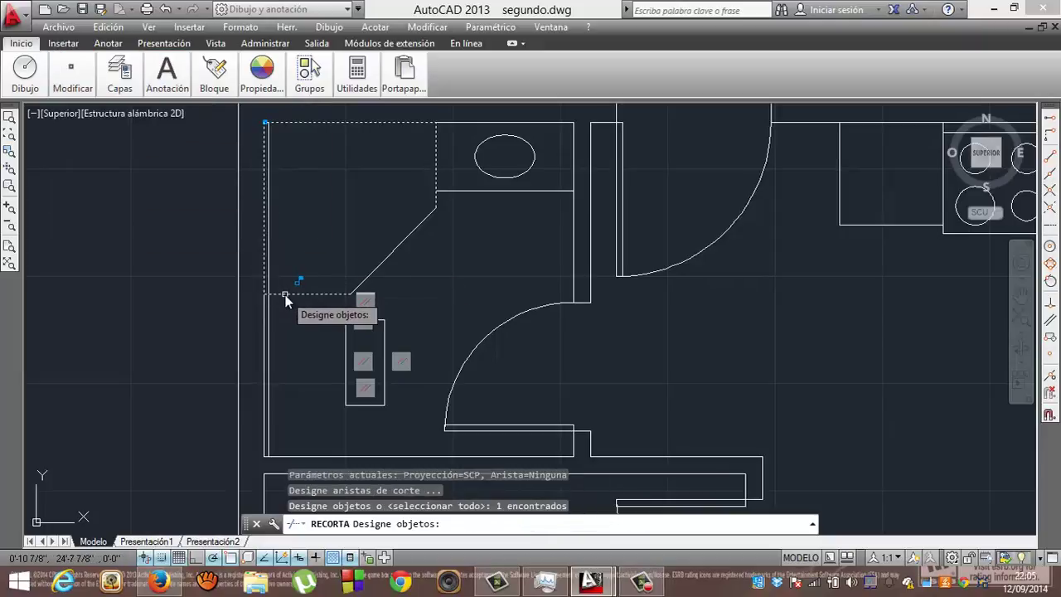
{"action": "key", "text": "Return"}
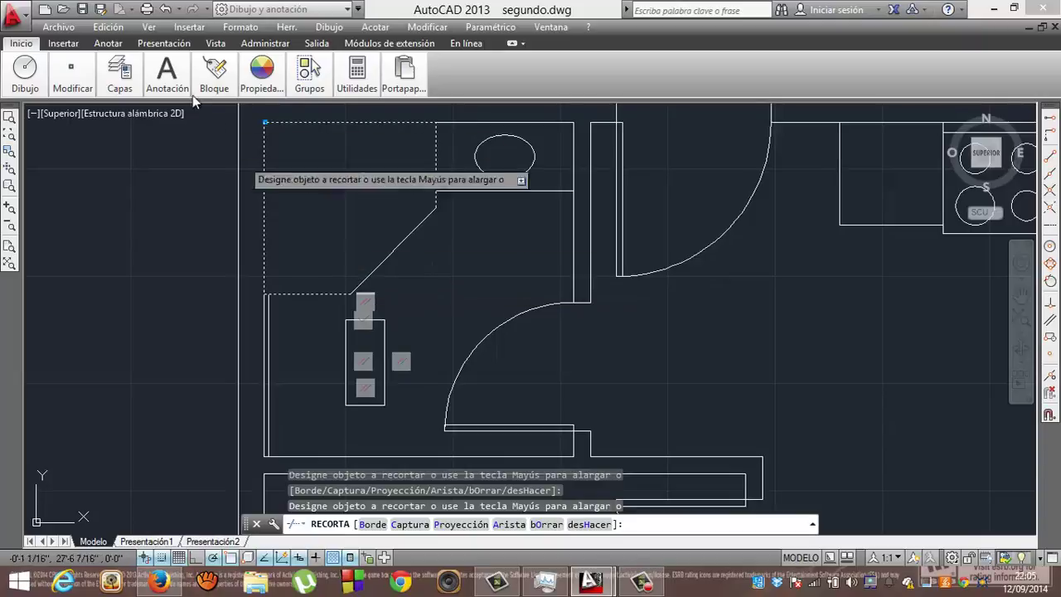
{"action": "left_click", "coordinate": [80, 109]}
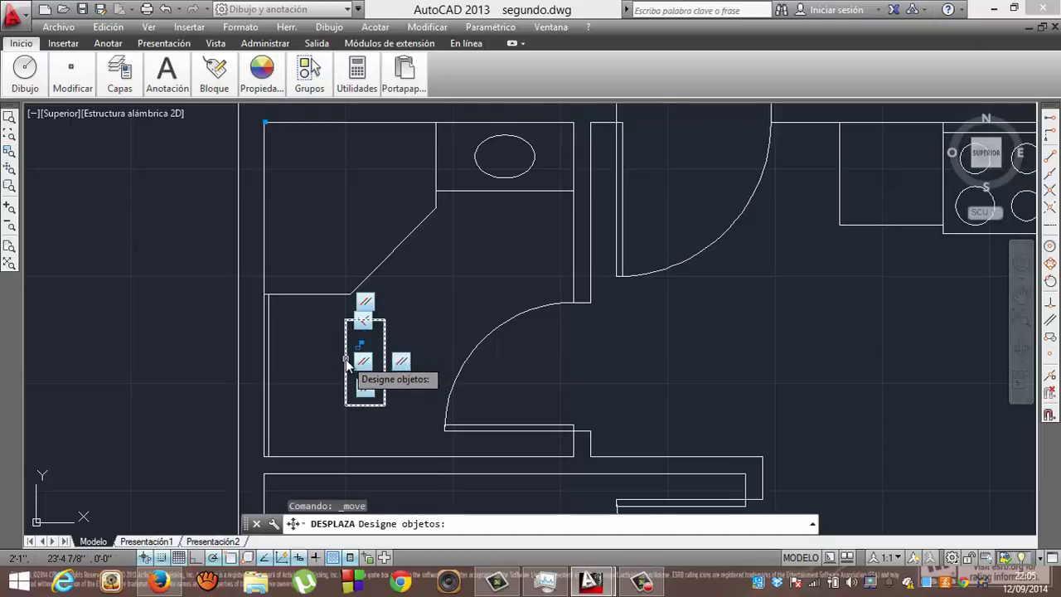
- Shift the tank rectangle flush against the left wall and erase the stray 1-unit offset line
{"action": "left_click", "coordinate": [346, 360]}
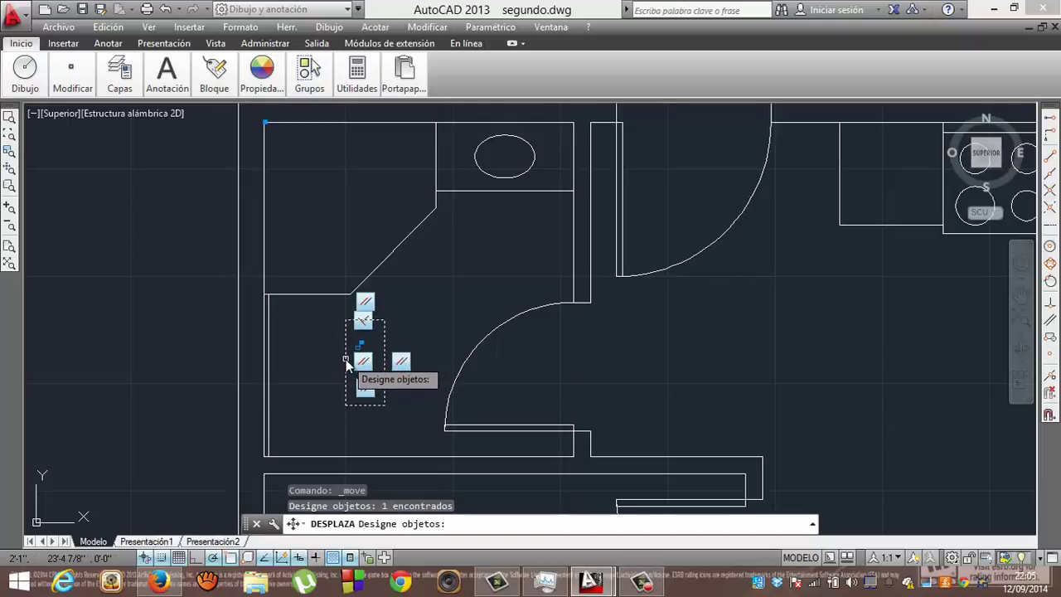
{"action": "key", "text": "Return"}
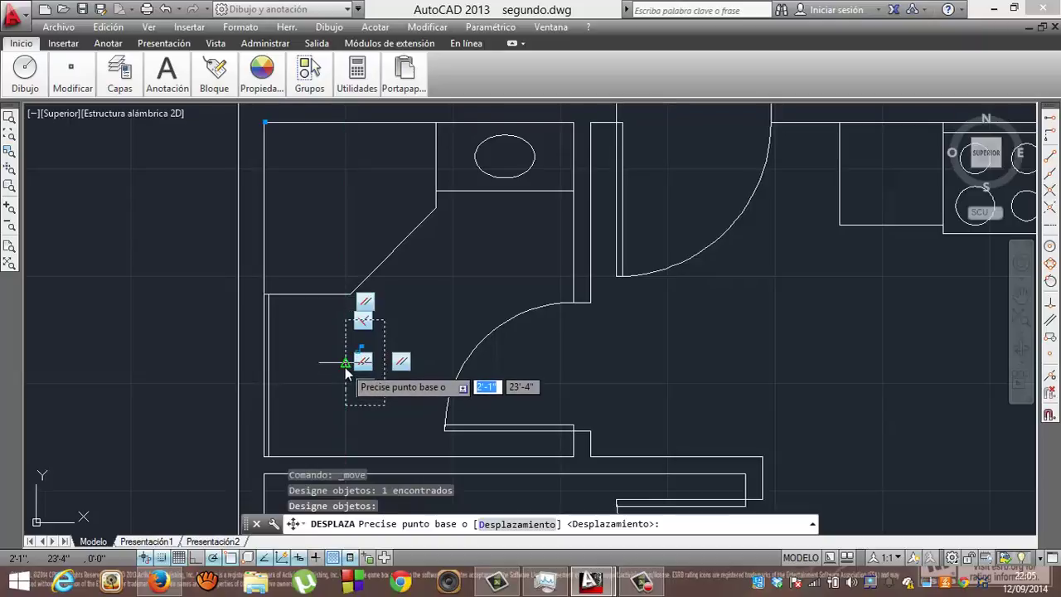
{"action": "left_click", "coordinate": [346, 370]}
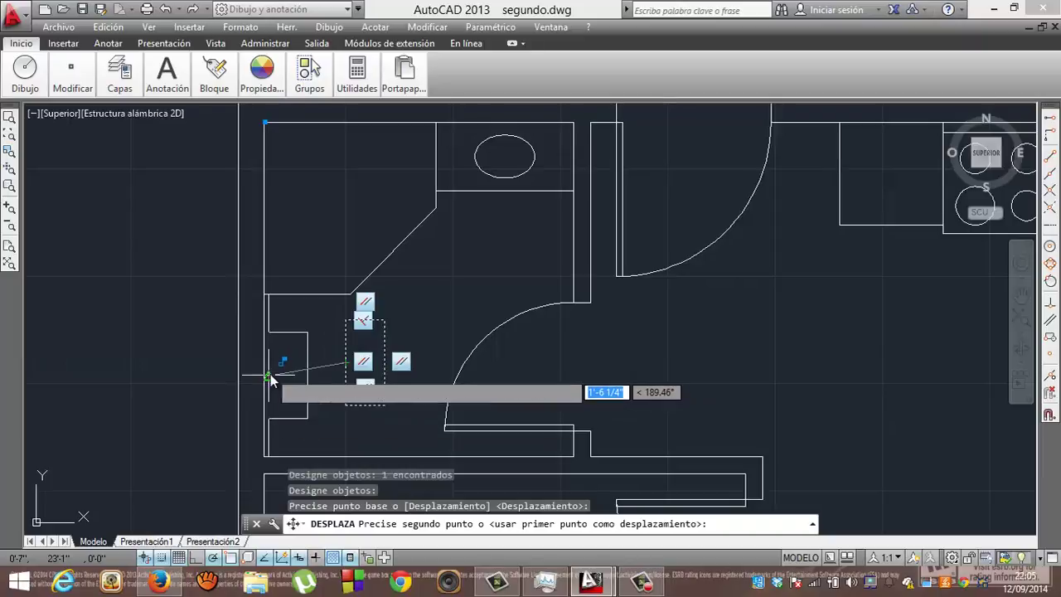
{"action": "left_click", "coordinate": [269, 375]}
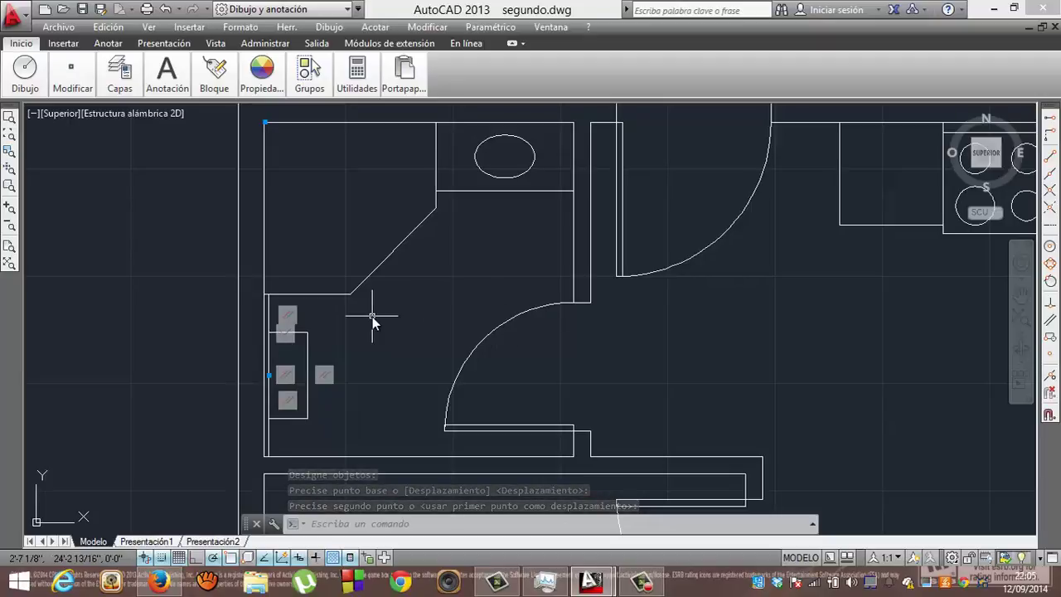
{"action": "left_click", "coordinate": [270, 321]}
{"action": "key", "text": "Delete"}
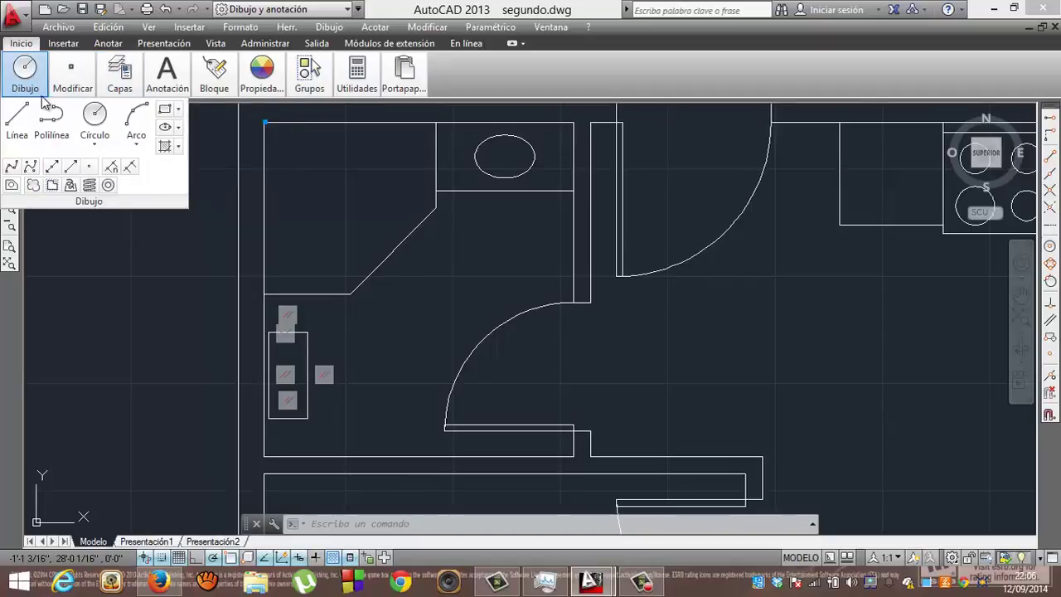
- Draw the bowl ellipse by axis from the tank's front midpoint: axis 1'6, other axis 6
{"action": "left_click", "coordinate": [177, 133]}
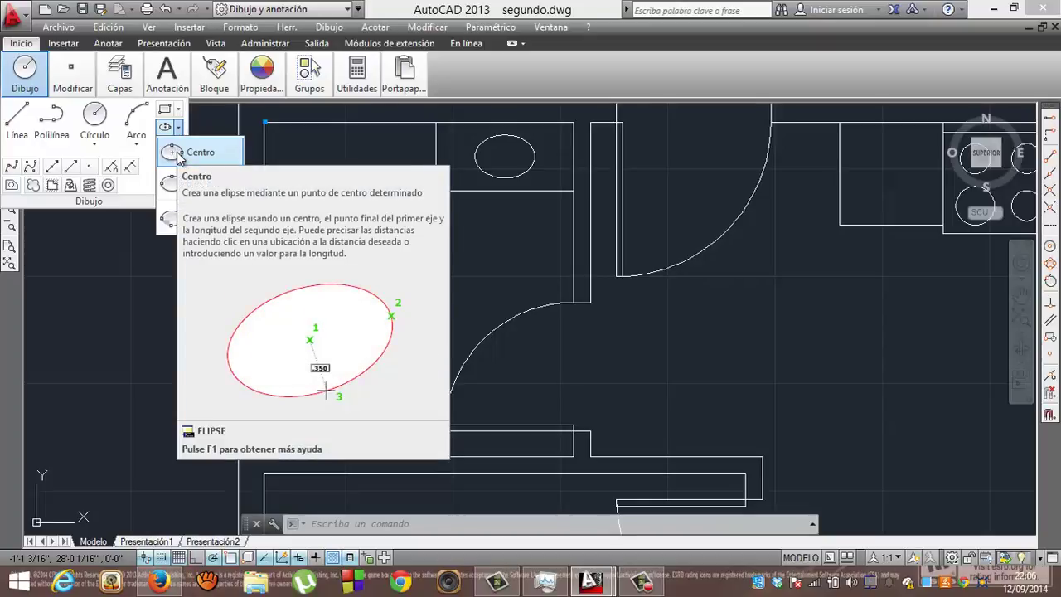
{"action": "left_click", "coordinate": [179, 155]}
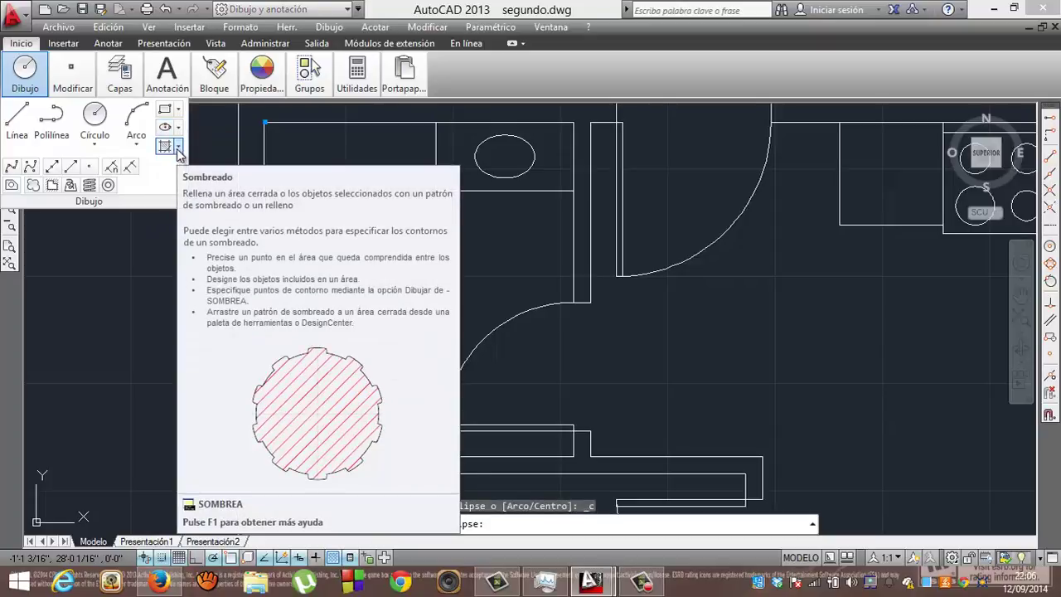
{"action": "left_click", "coordinate": [179, 126]}
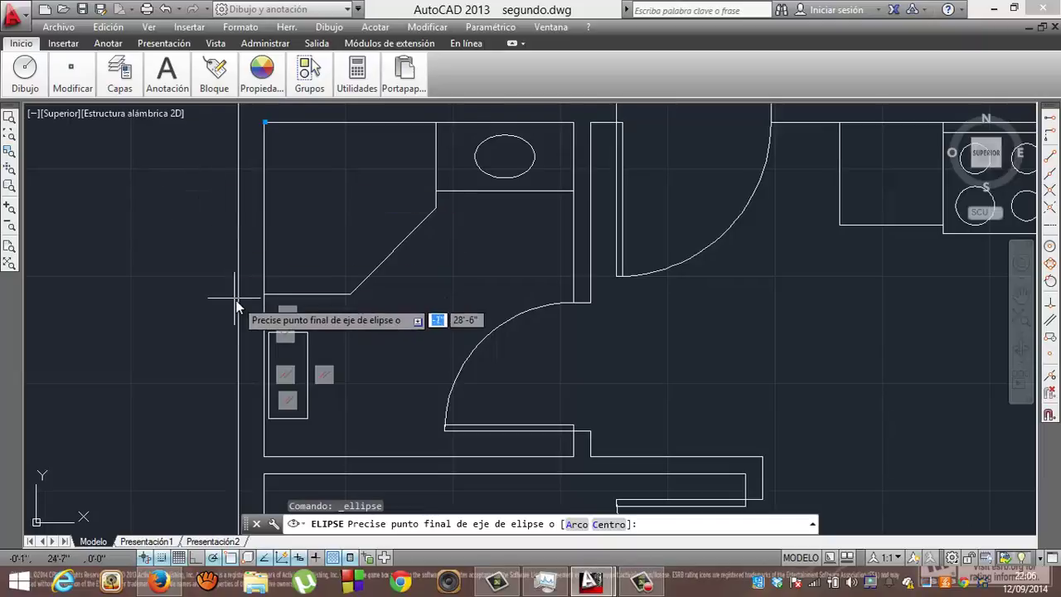
{"action": "left_click", "coordinate": [307, 378]}
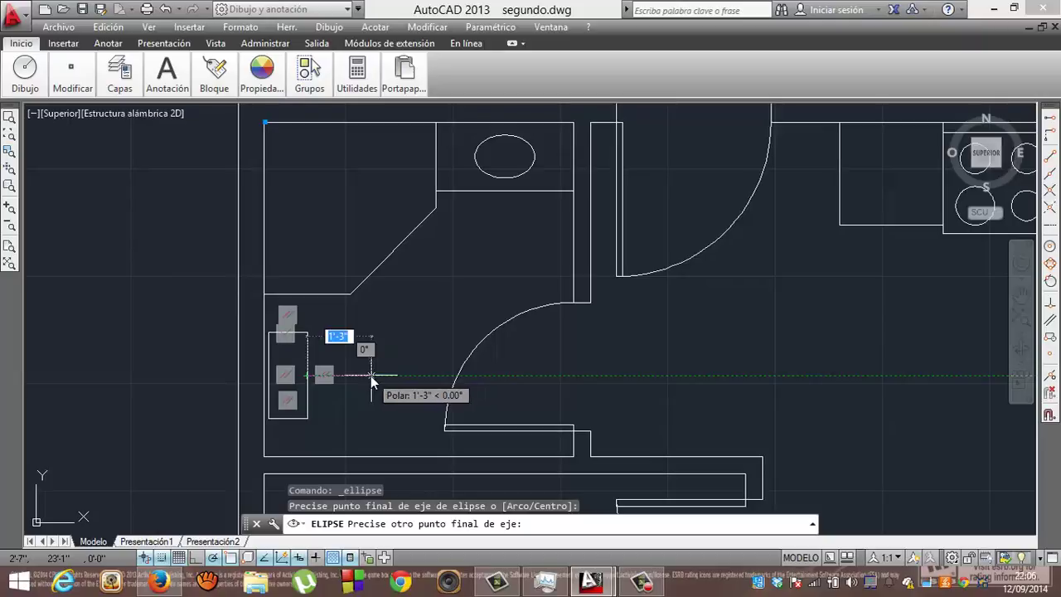
{"action": "type", "text": "1'6"}
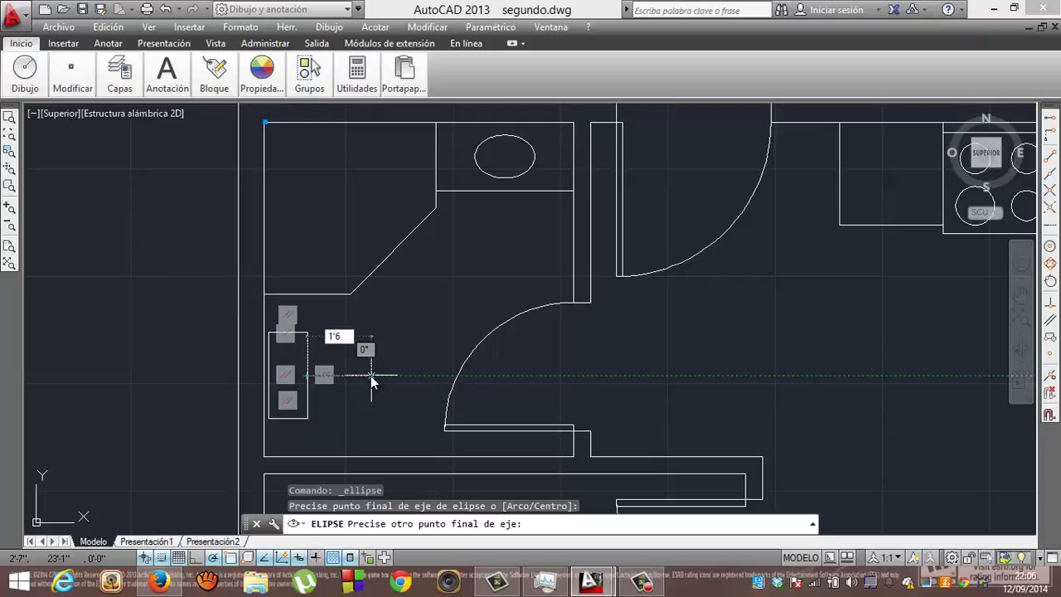
{"action": "key", "text": "Return"}
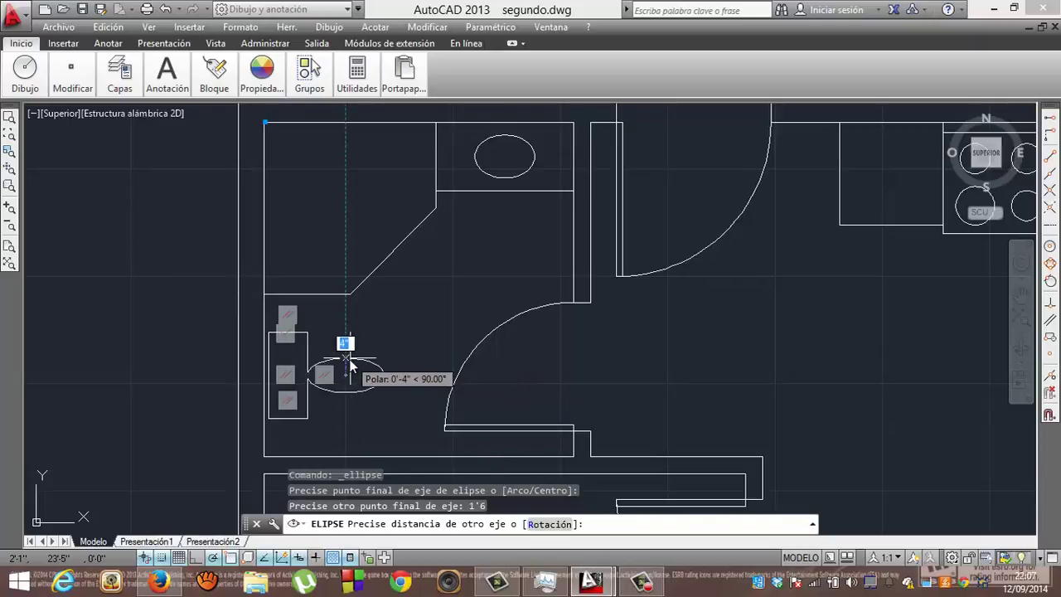
{"action": "type", "text": "6"}
{"action": "key", "text": "Return"}
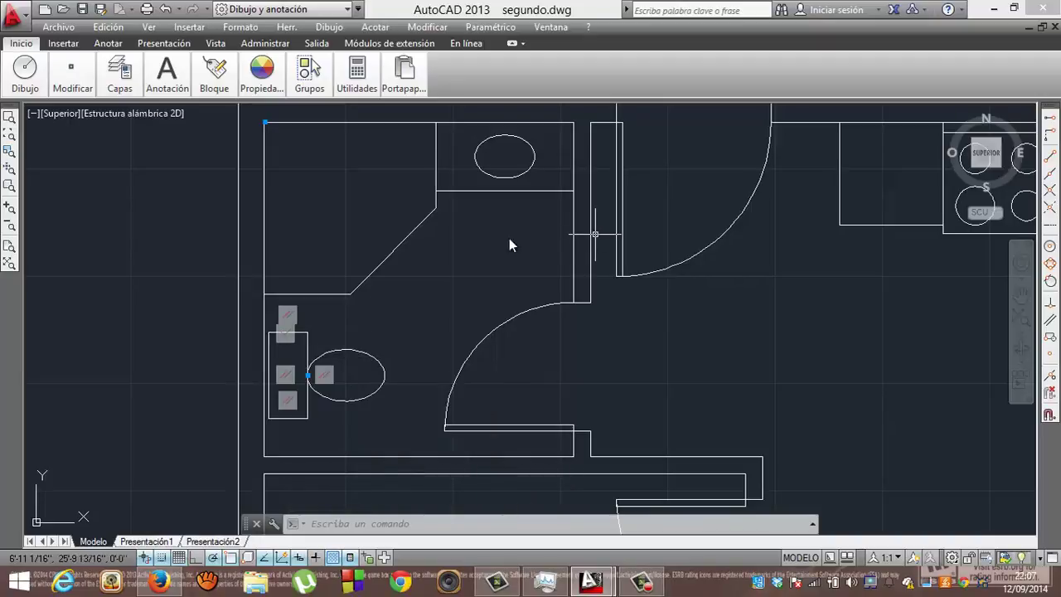
- Zoom out, pan to the counter's right end, and delete the first stray outline
{"action": "left_click", "coordinate": [10, 226]}
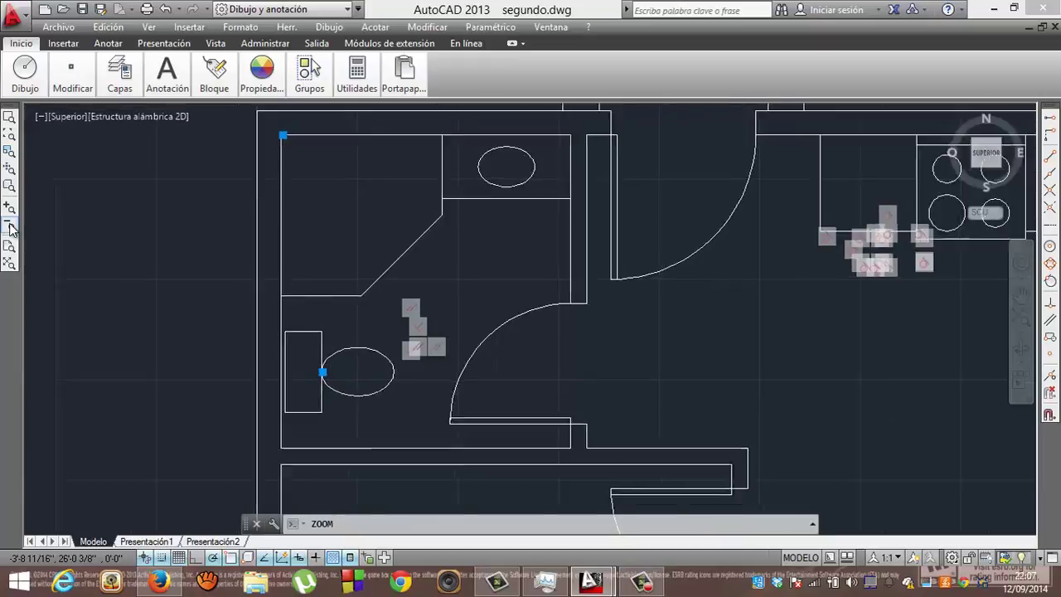
{"action": "left_click", "coordinate": [1020, 295]}
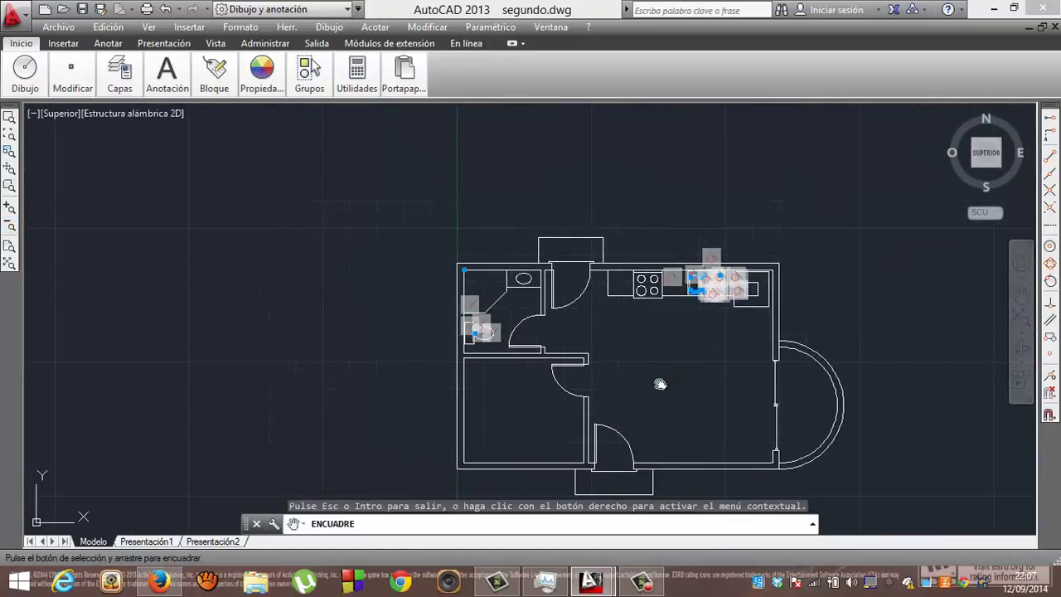
{"action": "left_click_drag", "start_coordinate": [657, 382], "coordinate": [487, 365]}
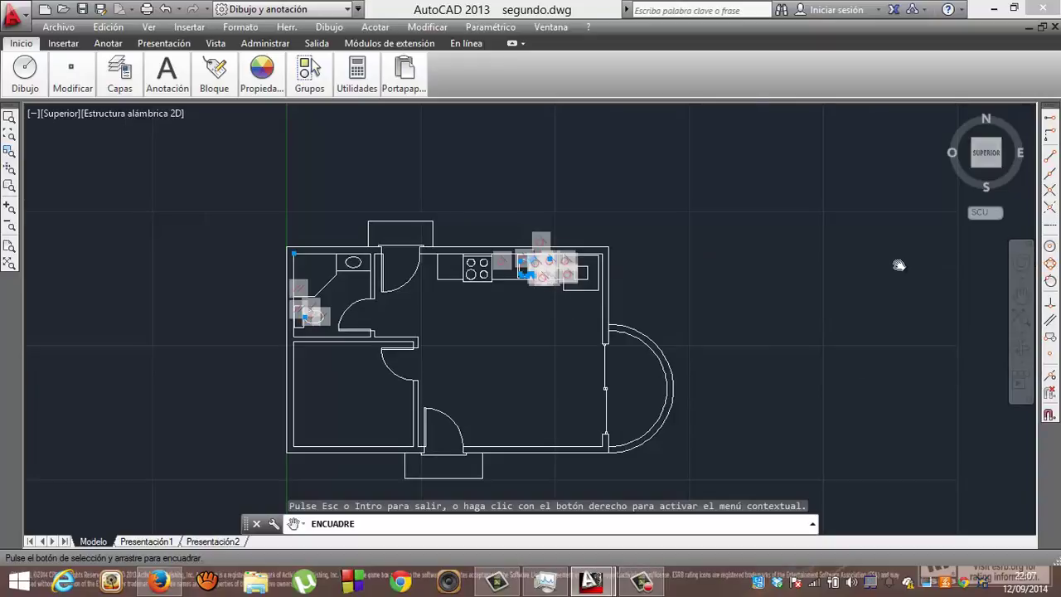
{"action": "key", "text": "Escape"}
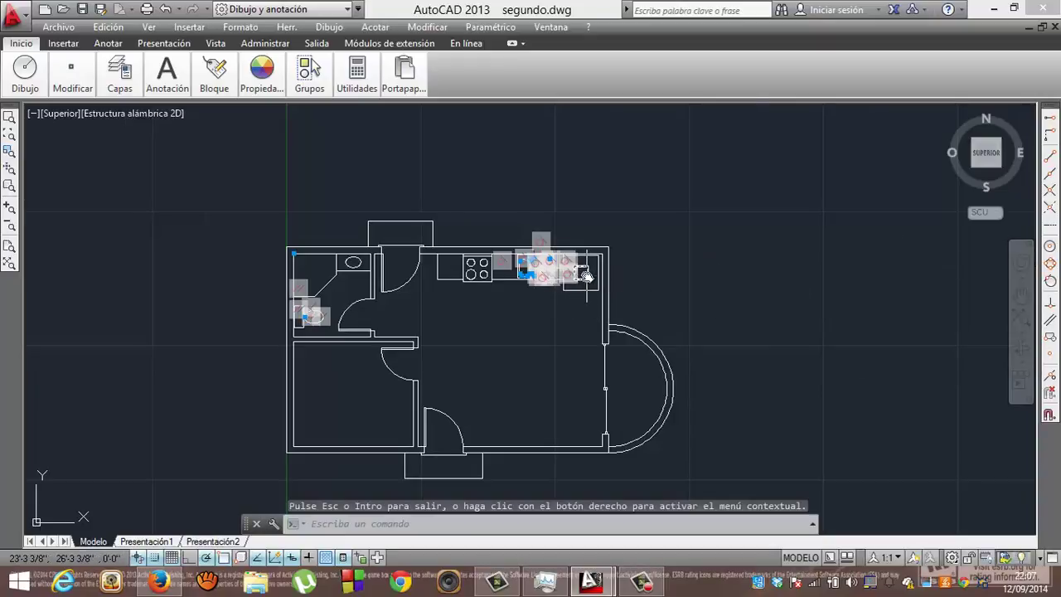
{"action": "left_click", "coordinate": [585, 274]}
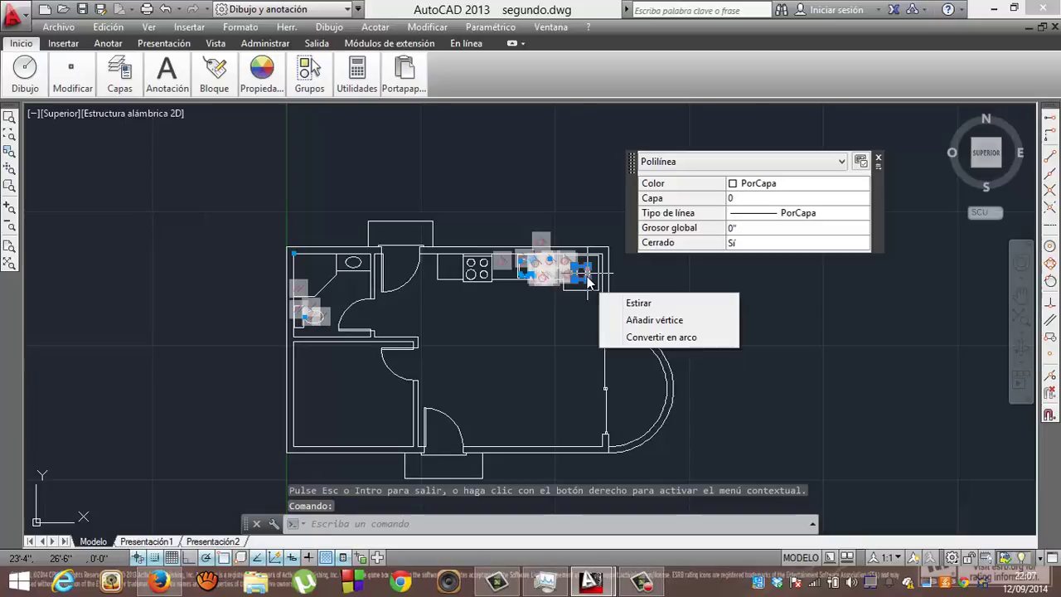
{"action": "key", "text": "Delete"}
- Delete the second stray outline and zoom back in on the floor plan
{"action": "left_click", "coordinate": [587, 276]}
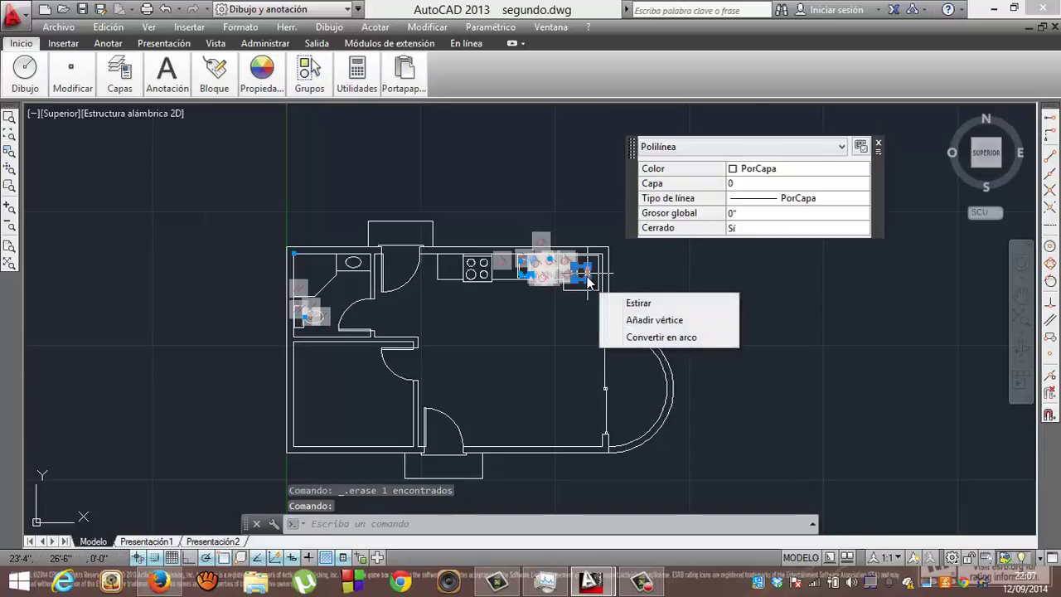
{"action": "key", "text": "Delete"}
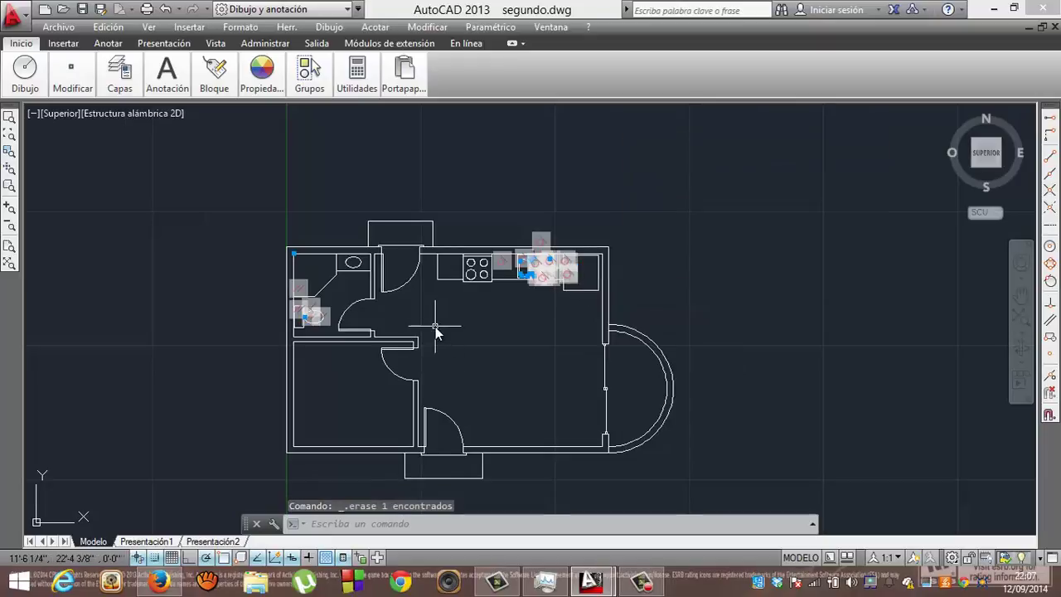
{"action": "left_click", "coordinate": [8, 208]}
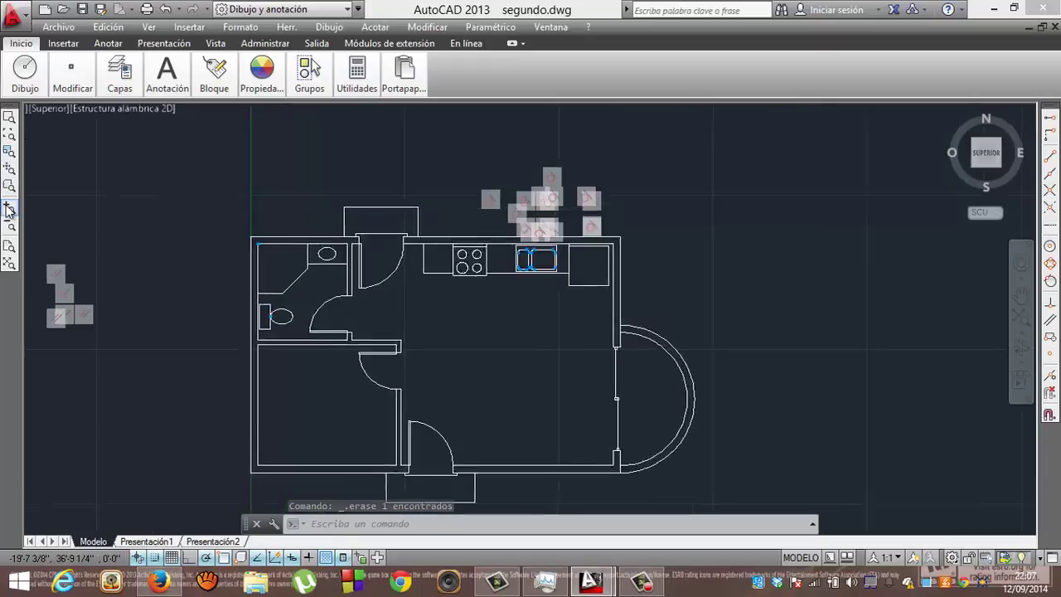
{"action": "key", "text": "Escape"}
{"action": "key", "text": "Escape"}
{"action": "key", "text": "Escape"}
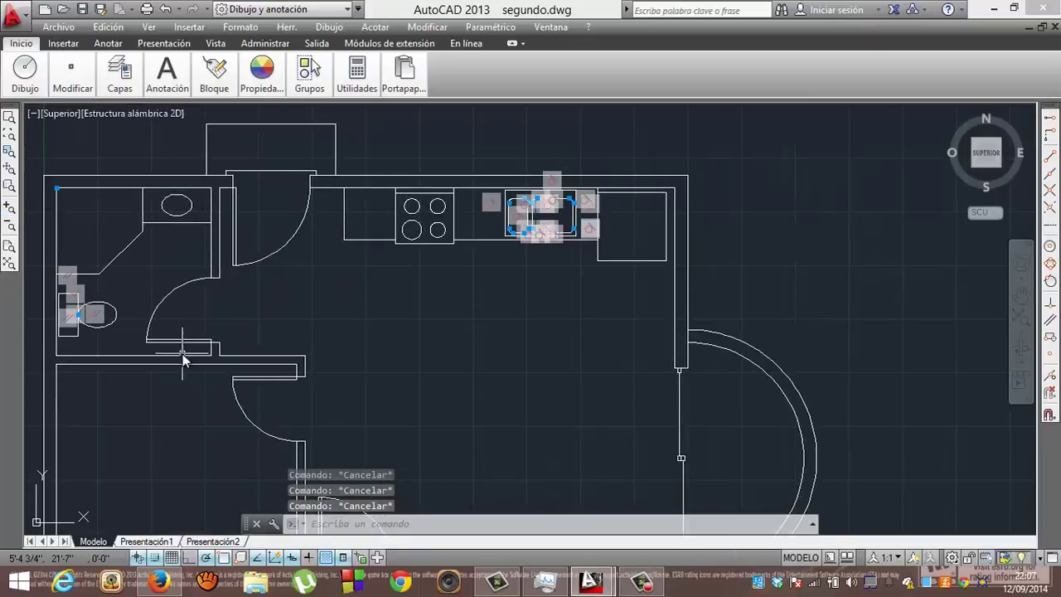
{"action": "left_click", "coordinate": [637, 583]}
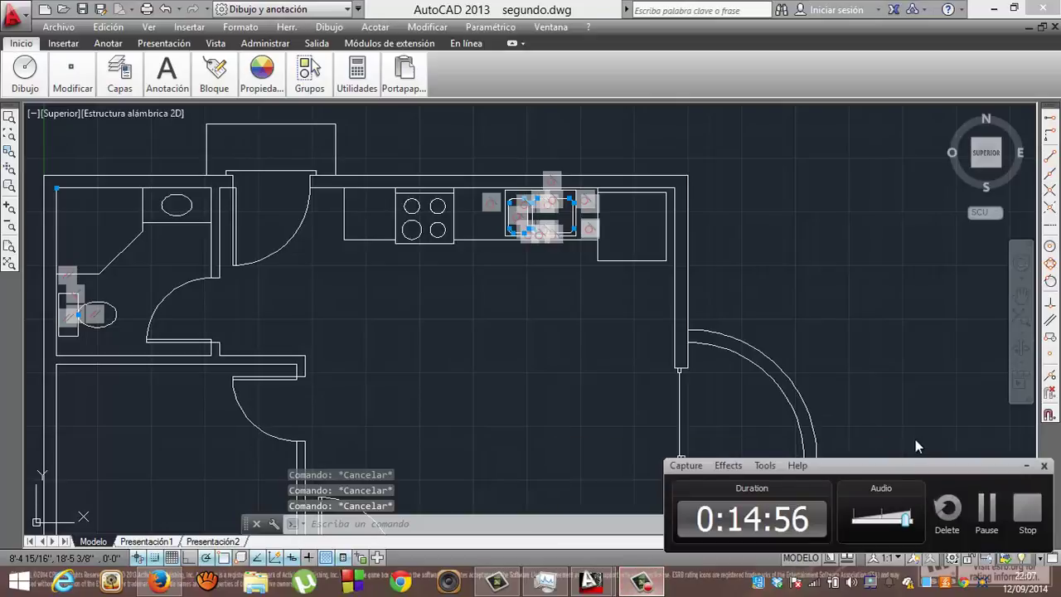